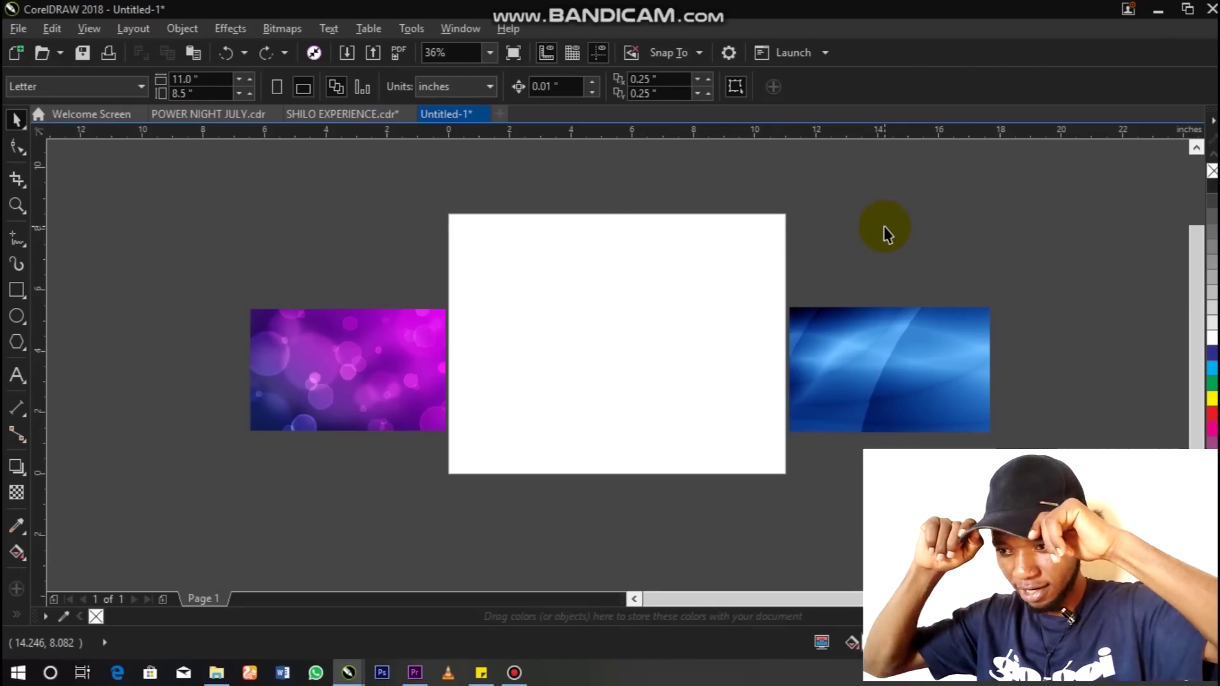
pyautogui.scroll(1, 884, 226)
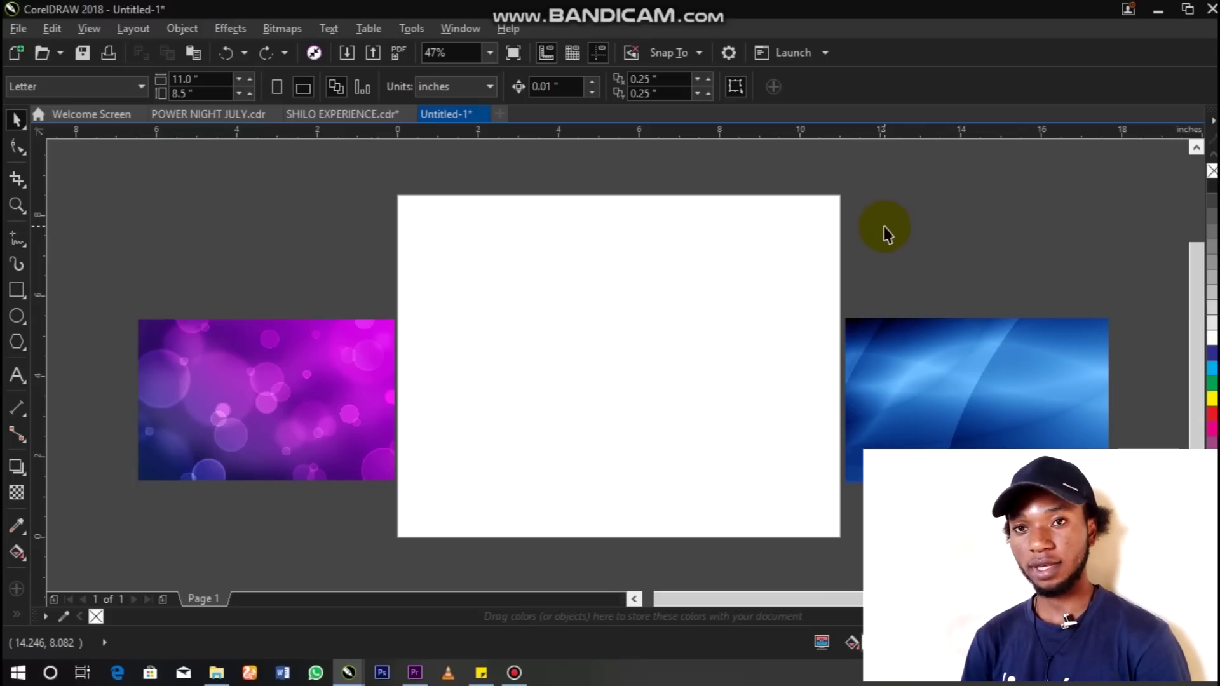
# - Set the page size to A5 and the measurement units to inches
pyautogui.click(767, 283)
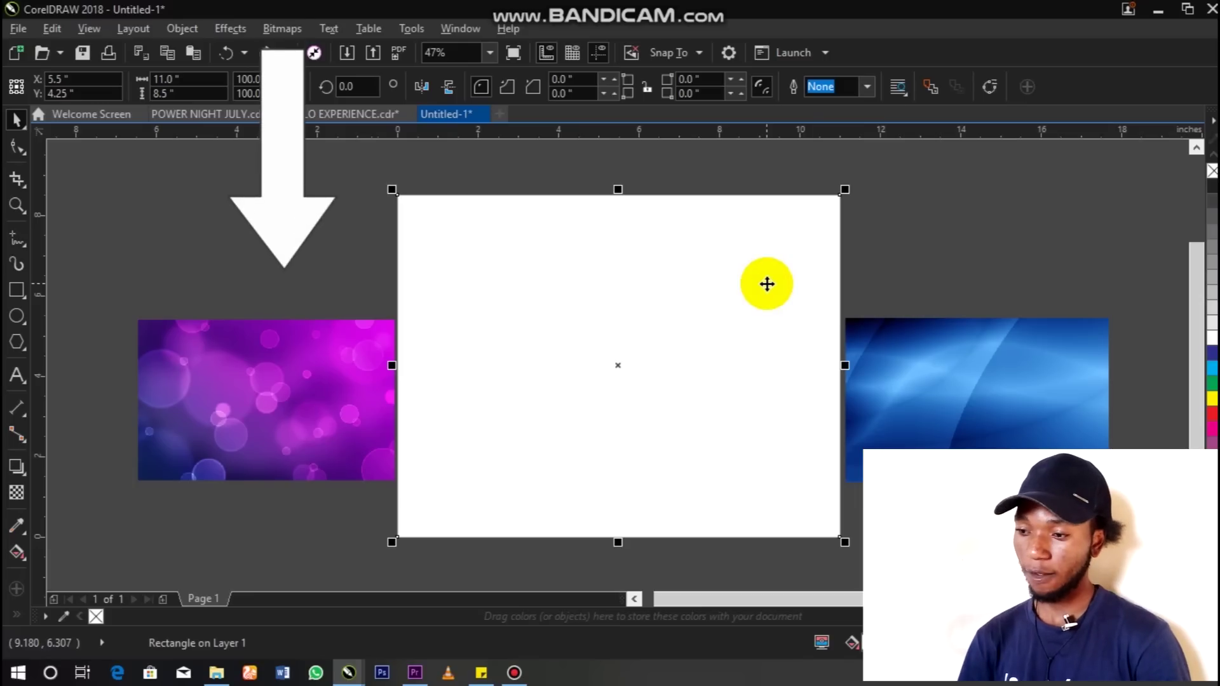
pyautogui.press('Escape')
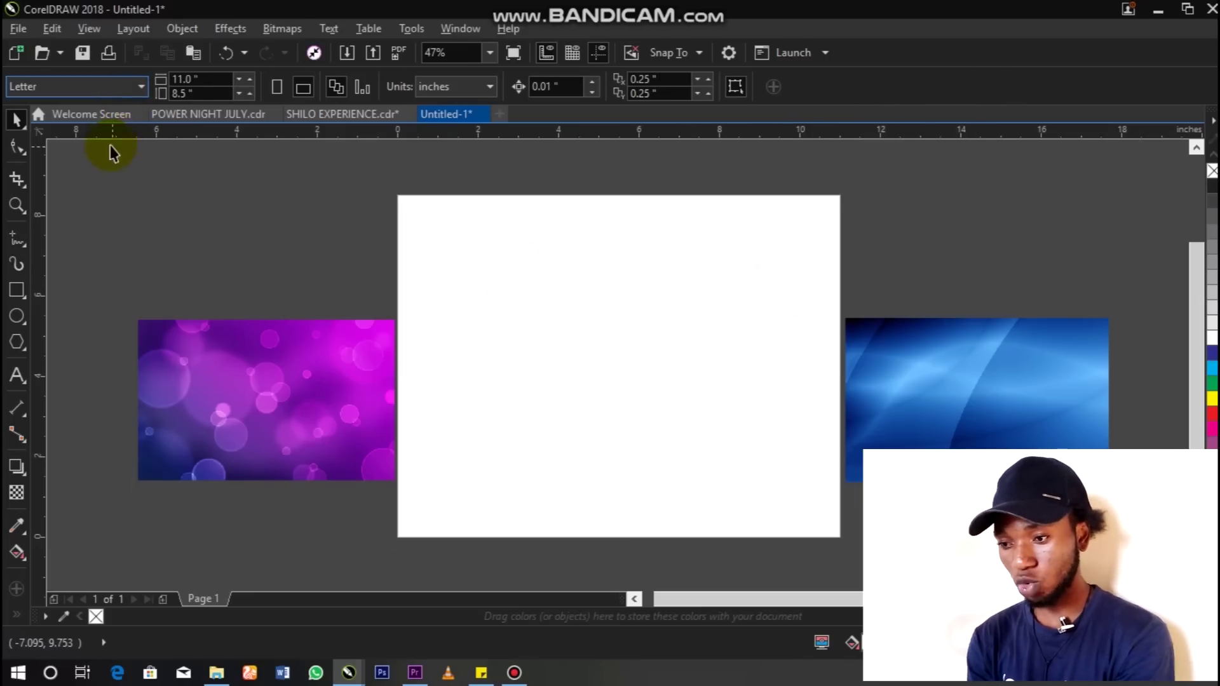
pyautogui.click(95, 86)
pyautogui.click(79, 148)
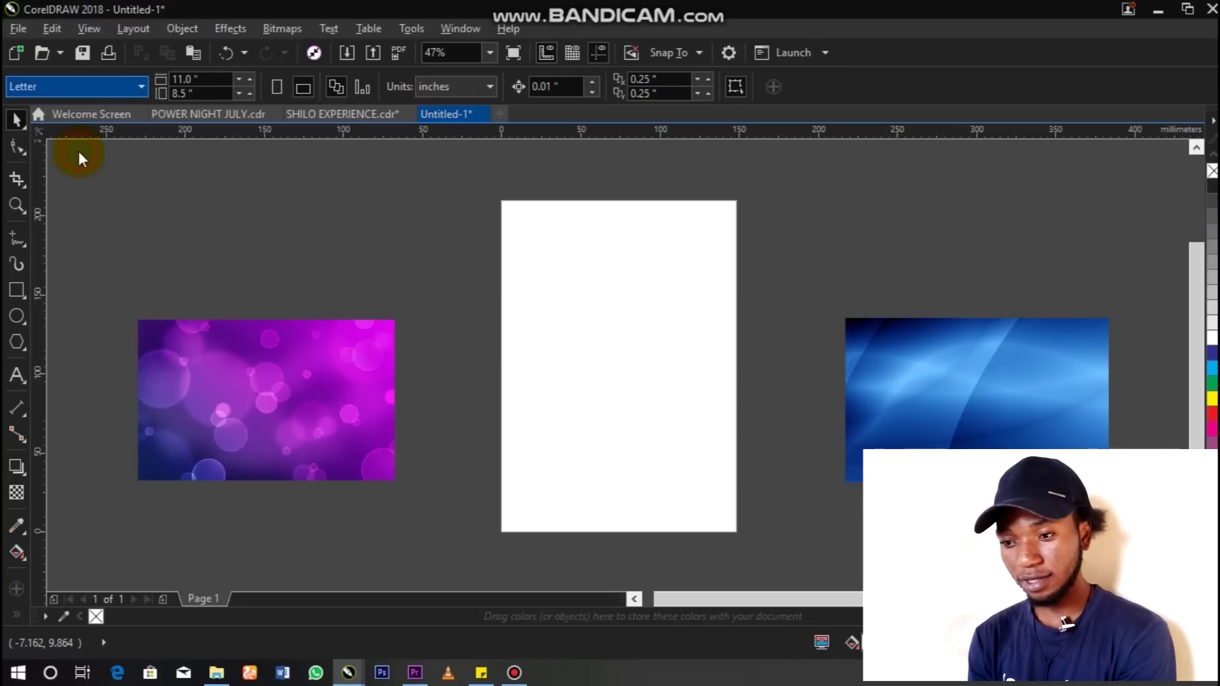
pyautogui.click(449, 87)
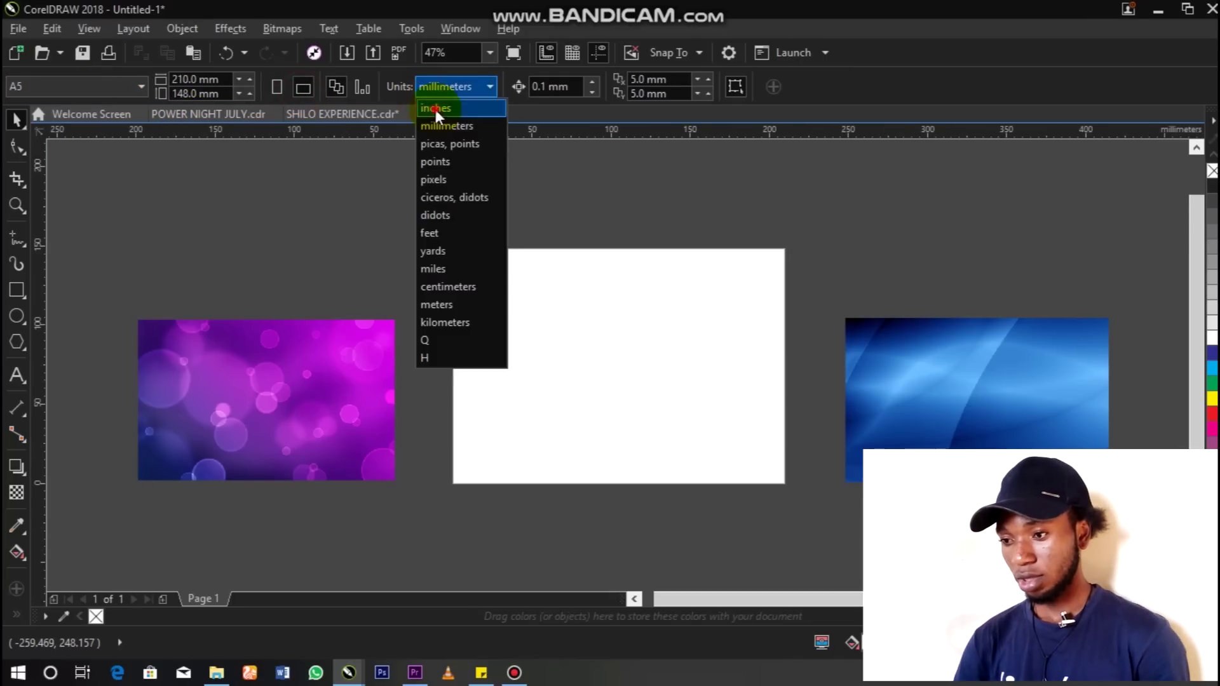
pyautogui.click(438, 115)
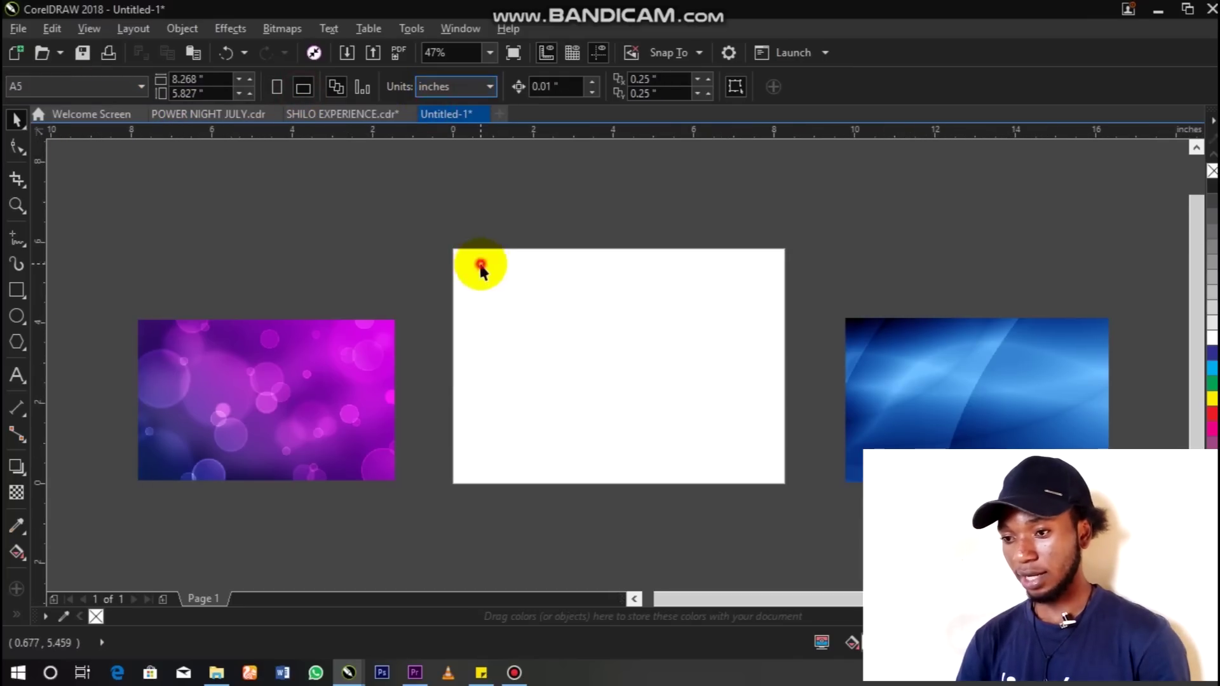
# - Create a rectangle matching the page size and zoom in around the page
pyautogui.doubleClick(24, 284)
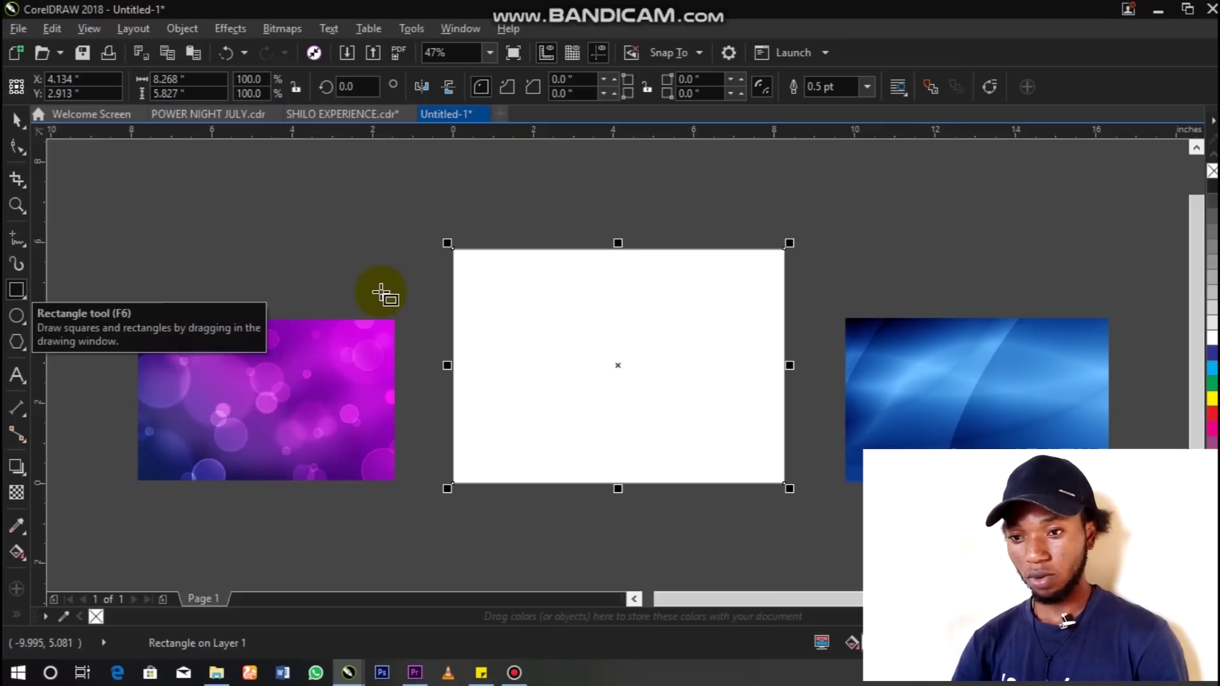
pyautogui.press('z')
pyautogui.moveTo(406, 231); pyautogui.dragTo(853, 506)
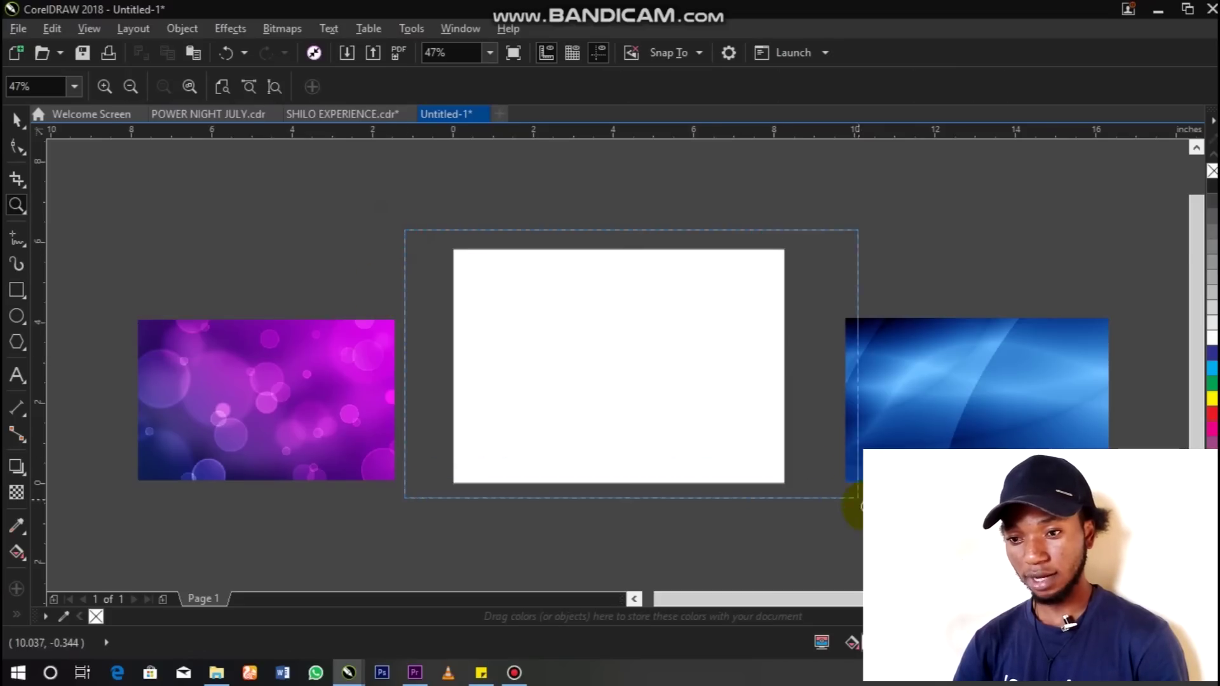
pyautogui.press('space')
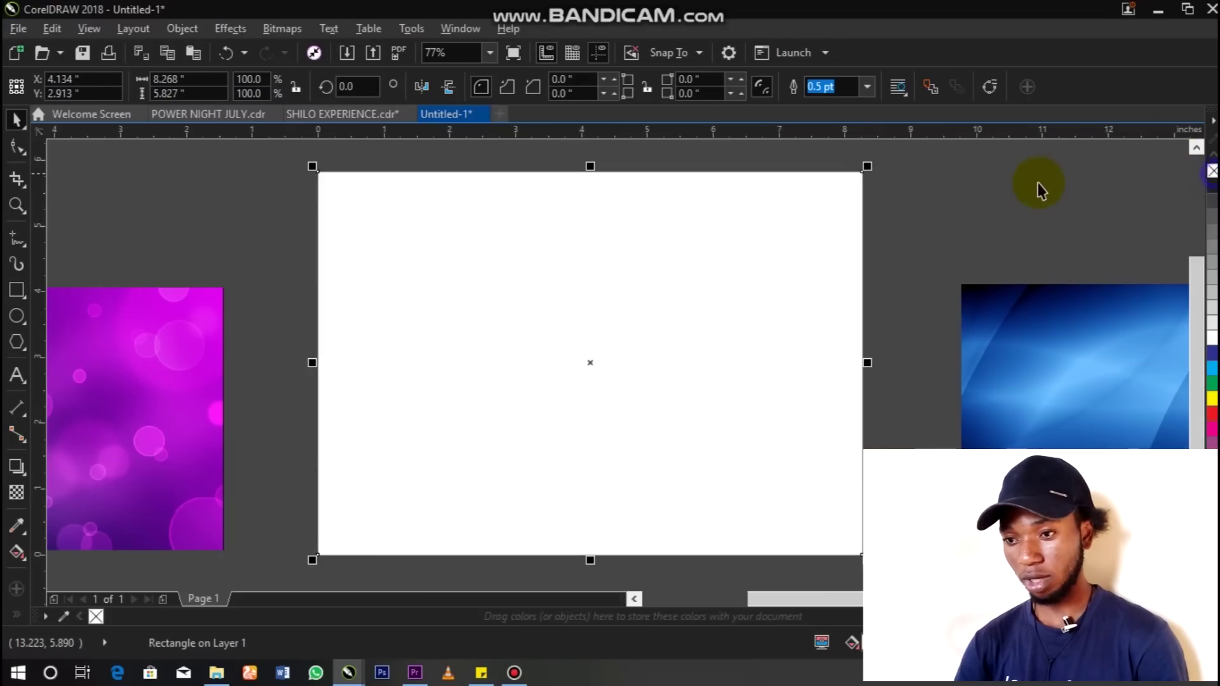
pyautogui.click(1040, 190)
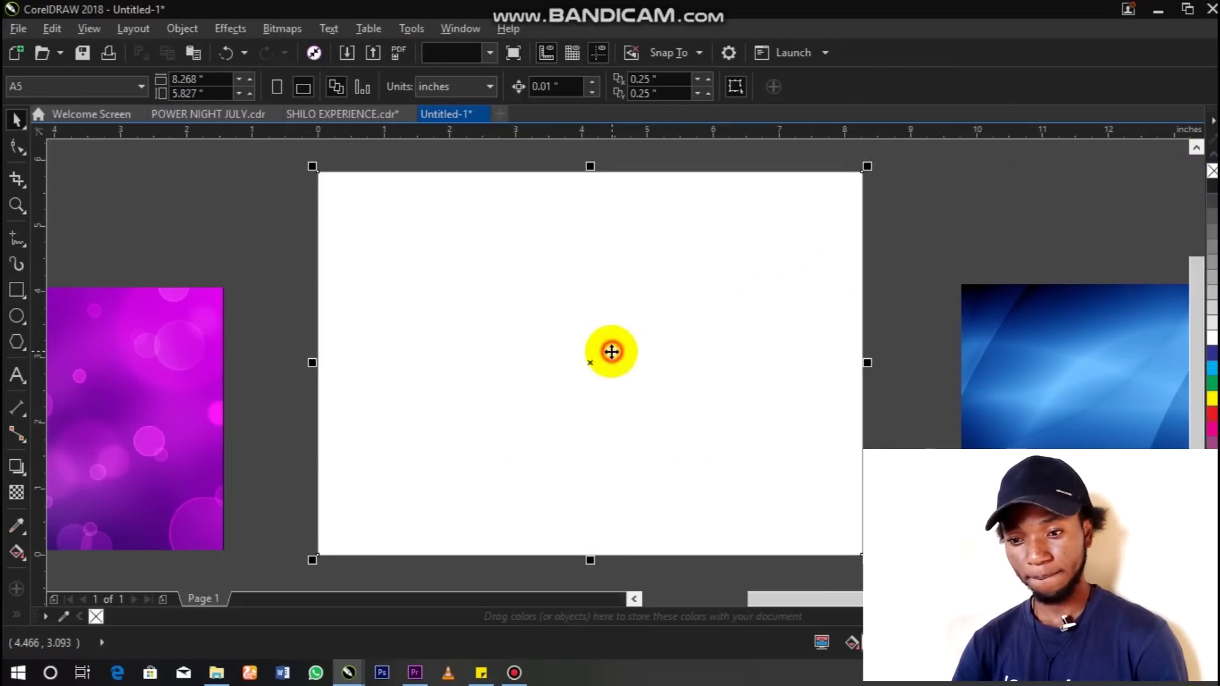
# - Drag the purple bokeh image onto the page's top-left and bring the blue image closer
pyautogui.click(612, 349)
pyautogui.click(900, 321)
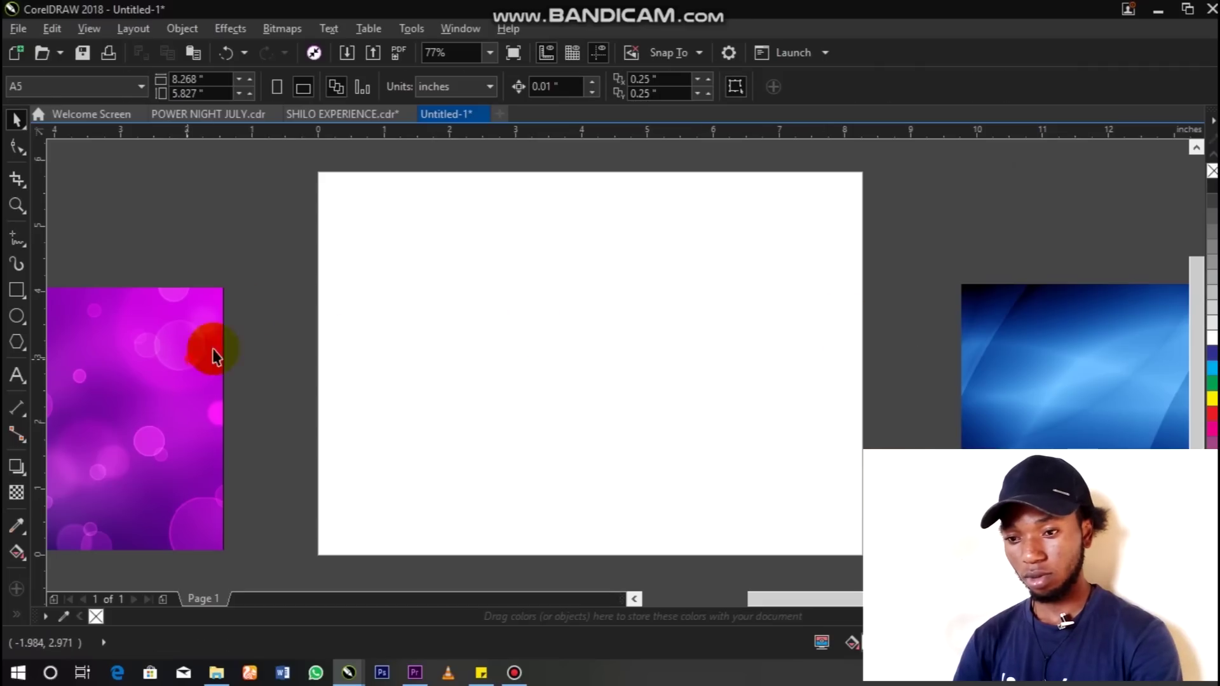
pyautogui.moveTo(210, 348); pyautogui.dragTo(285, 305)
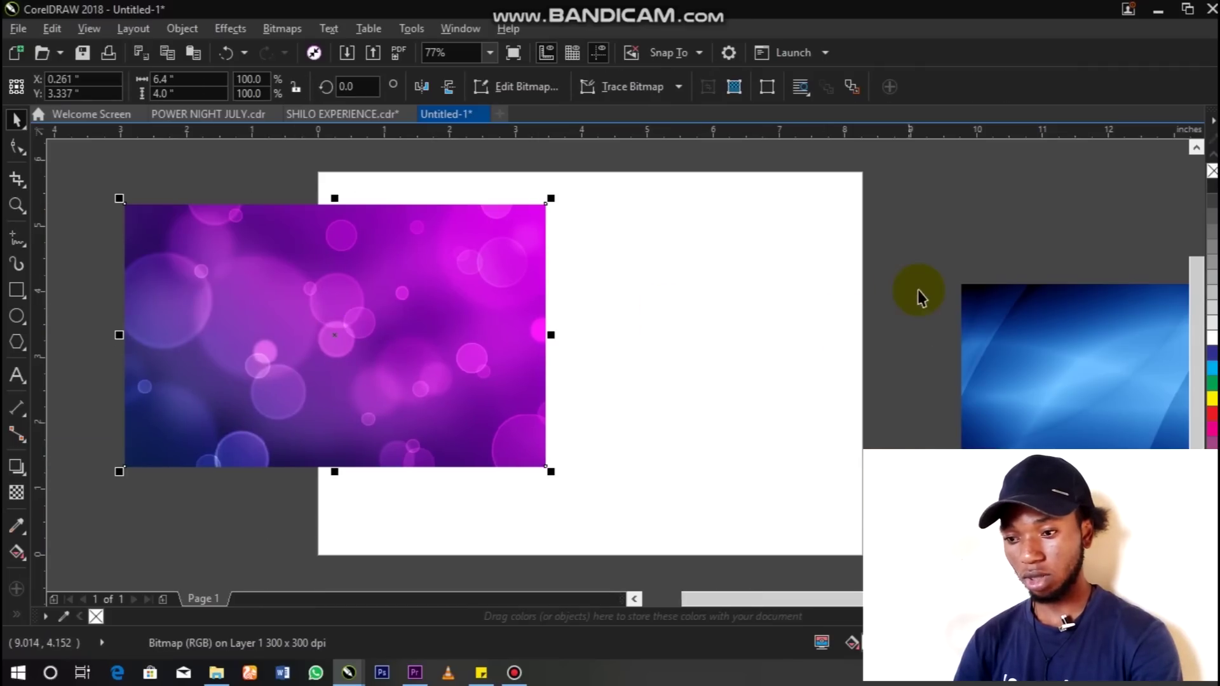
pyautogui.moveTo(463, 354); pyautogui.dragTo(521, 336)
pyautogui.moveTo(1083, 420); pyautogui.dragTo(896, 448)
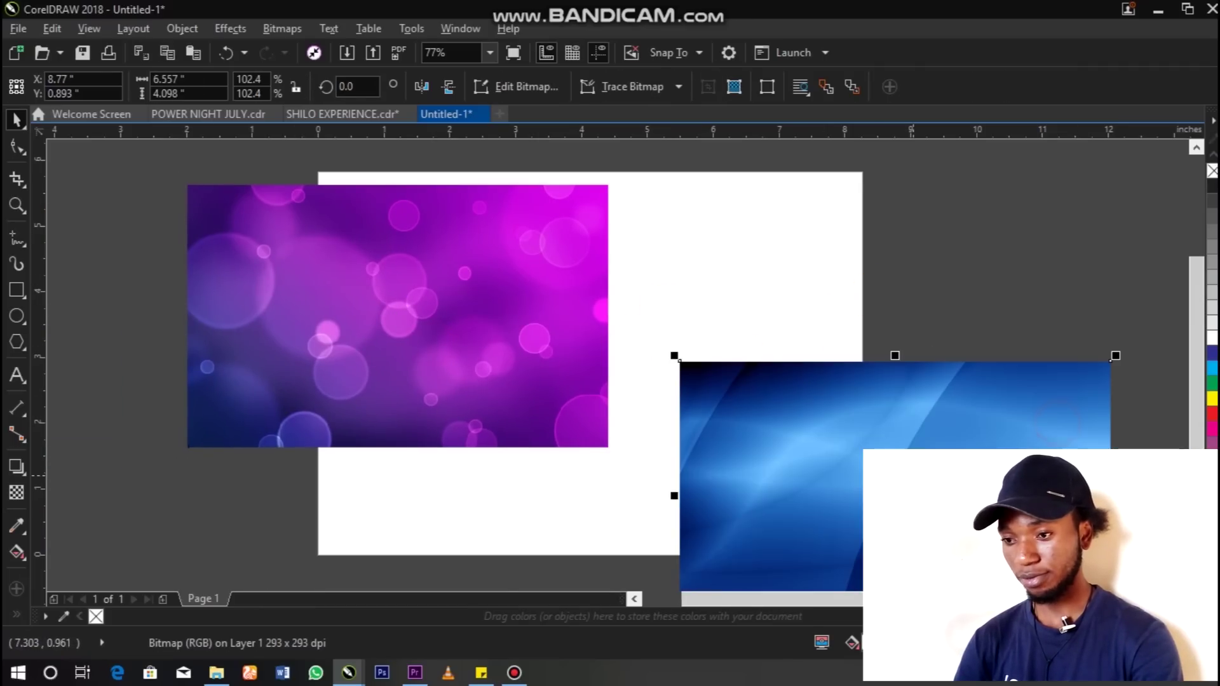
pyautogui.click(1034, 243)
# - Move the blue image just past the page's right edge
pyautogui.click(467, 336)
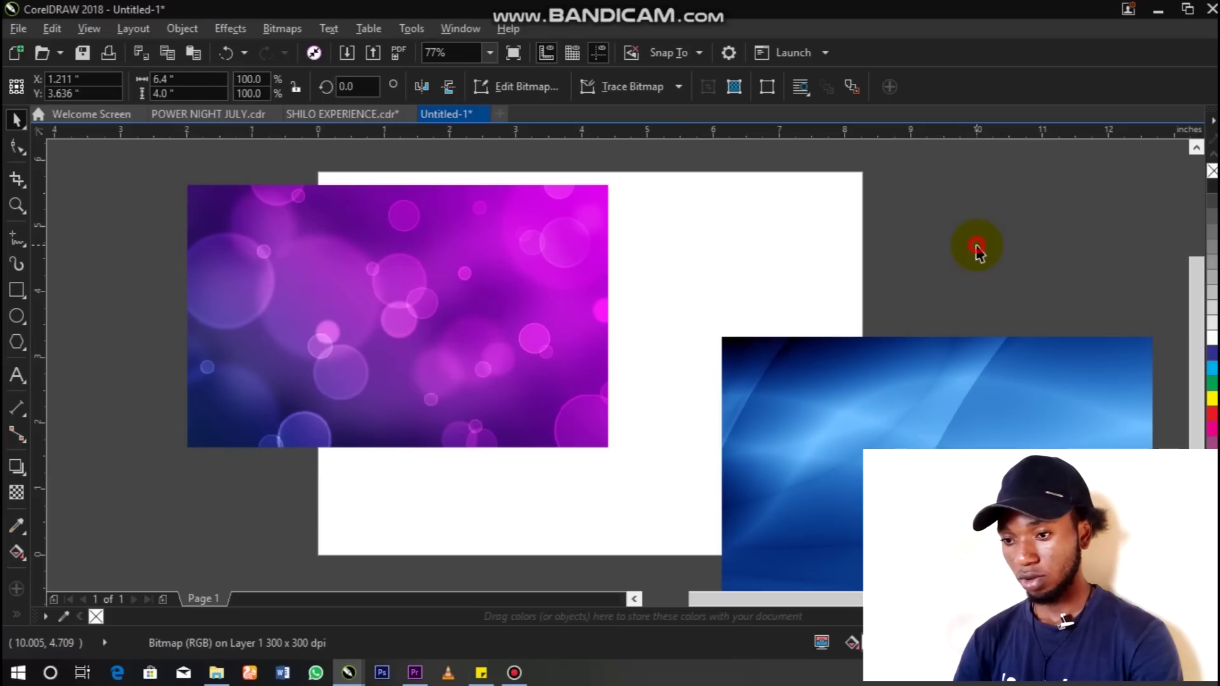
pyautogui.click(974, 247)
pyautogui.click(595, 301)
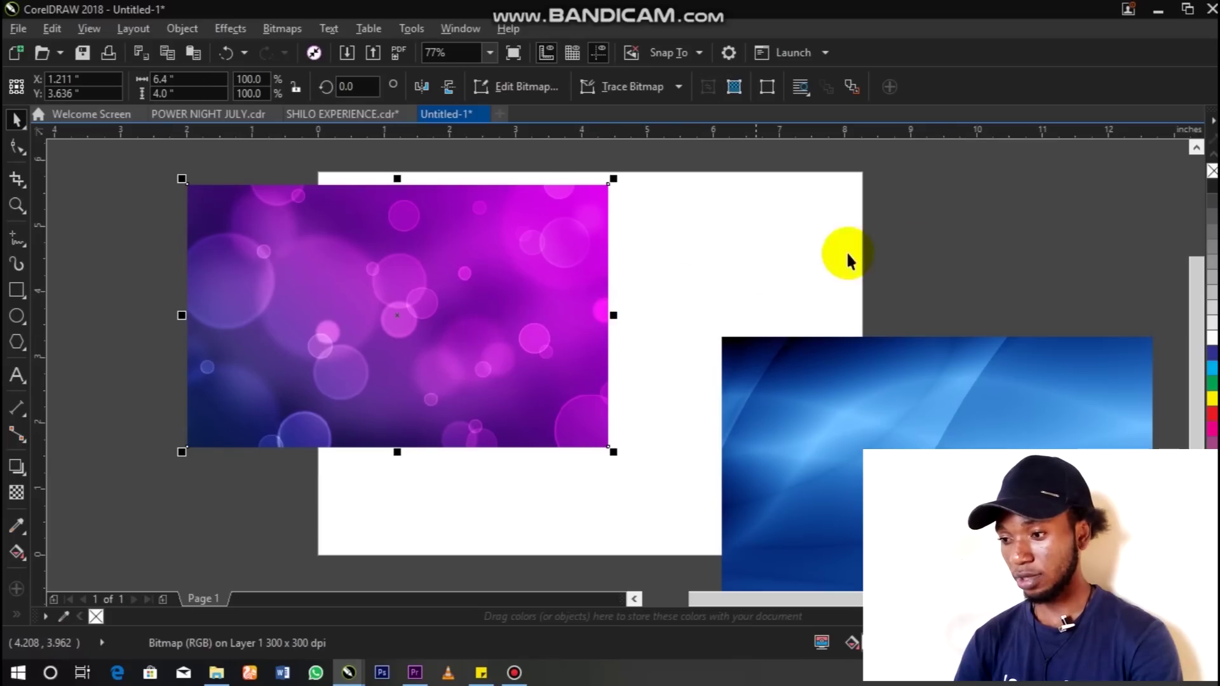
pyautogui.click(1049, 250)
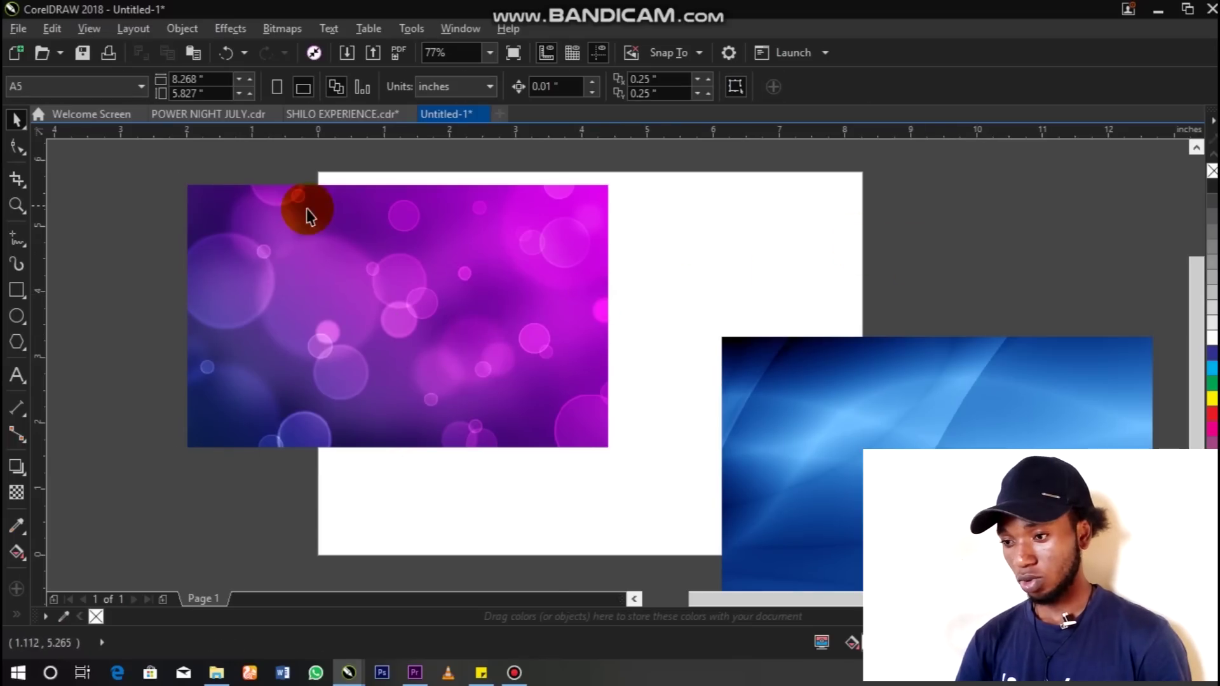
pyautogui.scroll(3, 410, 222)
pyautogui.scroll(-3, 410, 222)
pyautogui.scroll(-1, 592, 248)
pyautogui.scroll(4, 785, 329)
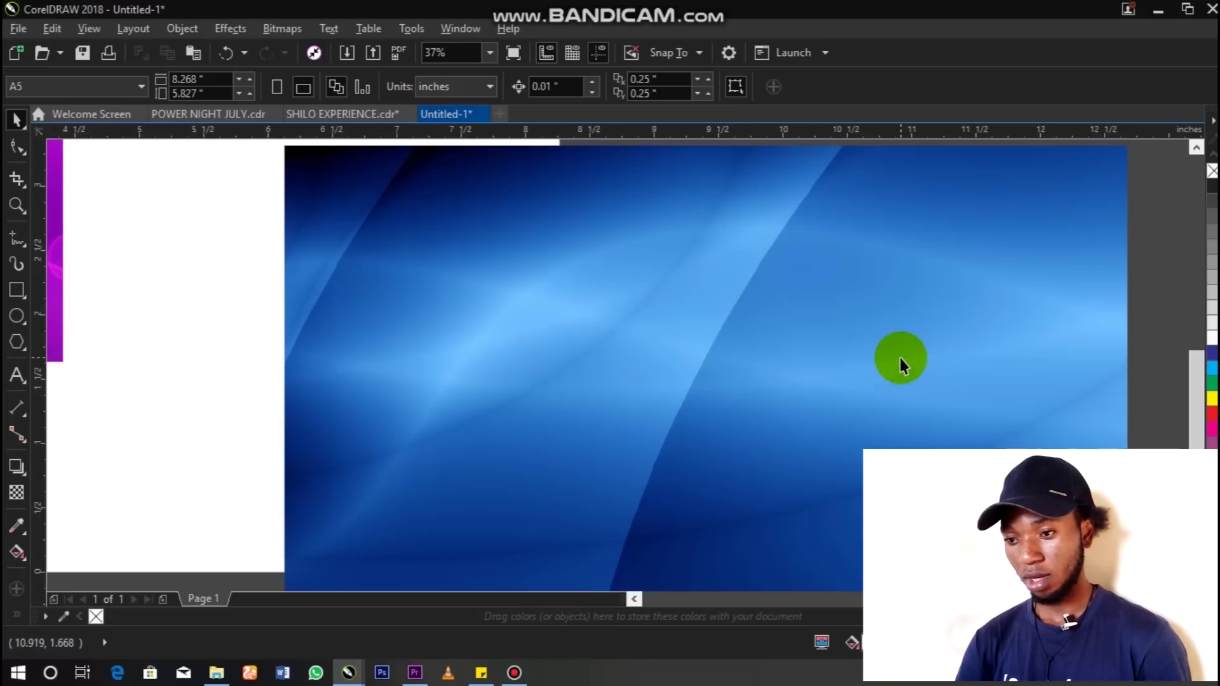
pyautogui.scroll(-2, 634, 286)
pyautogui.scroll(-2, 768, 296)
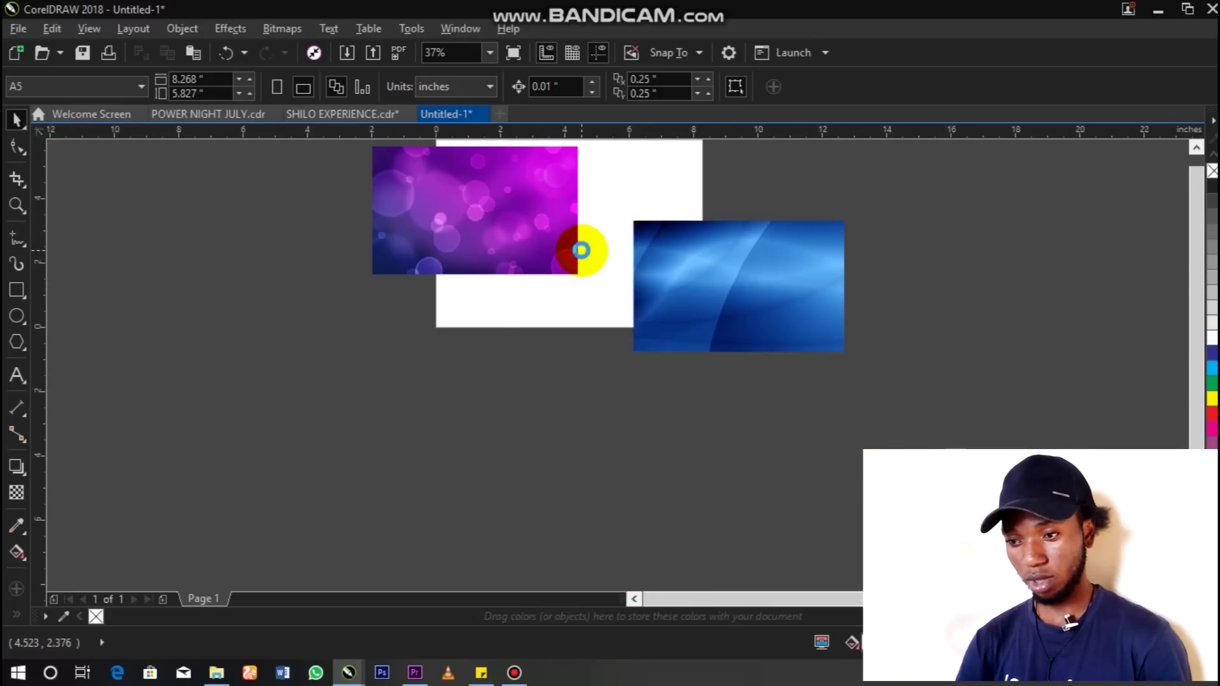
pyautogui.scroll(-1, 581, 248)
pyautogui.scroll(2, 580, 248)
pyautogui.moveTo(908, 404); pyautogui.dragTo(1070, 412)
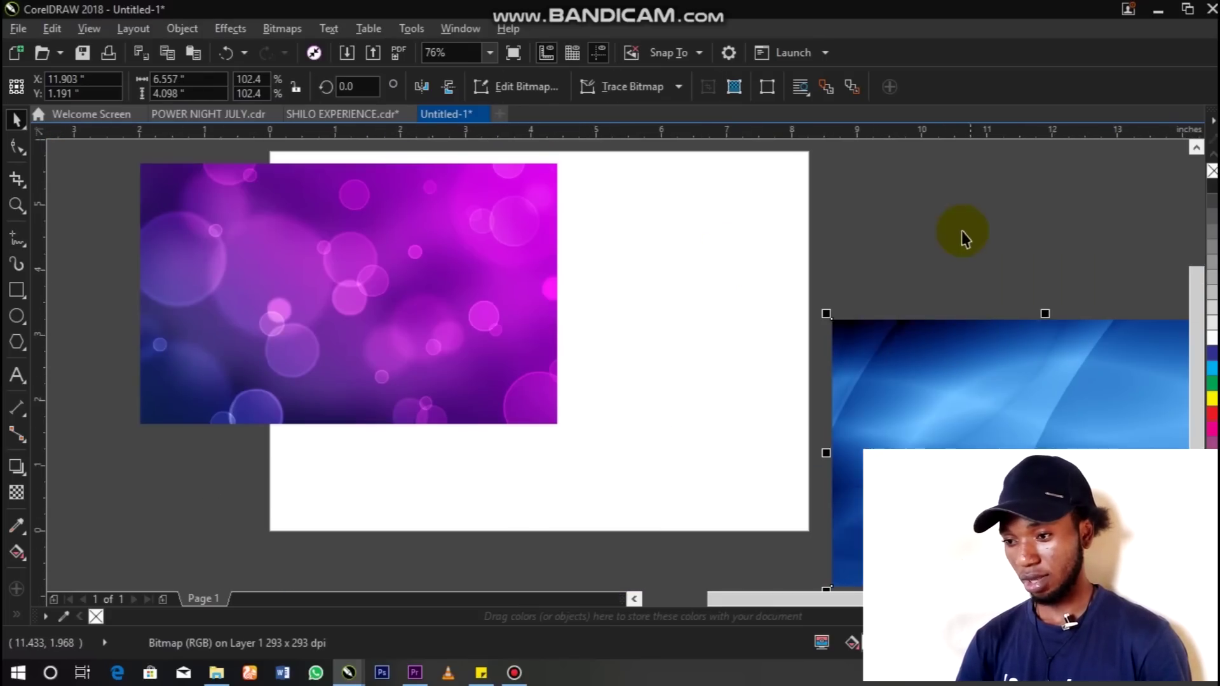
# - Place the purple bokeh image inside the page frame, enlarged to cover the page
pyautogui.moveTo(395, 273); pyautogui.dragTo(637, 266)
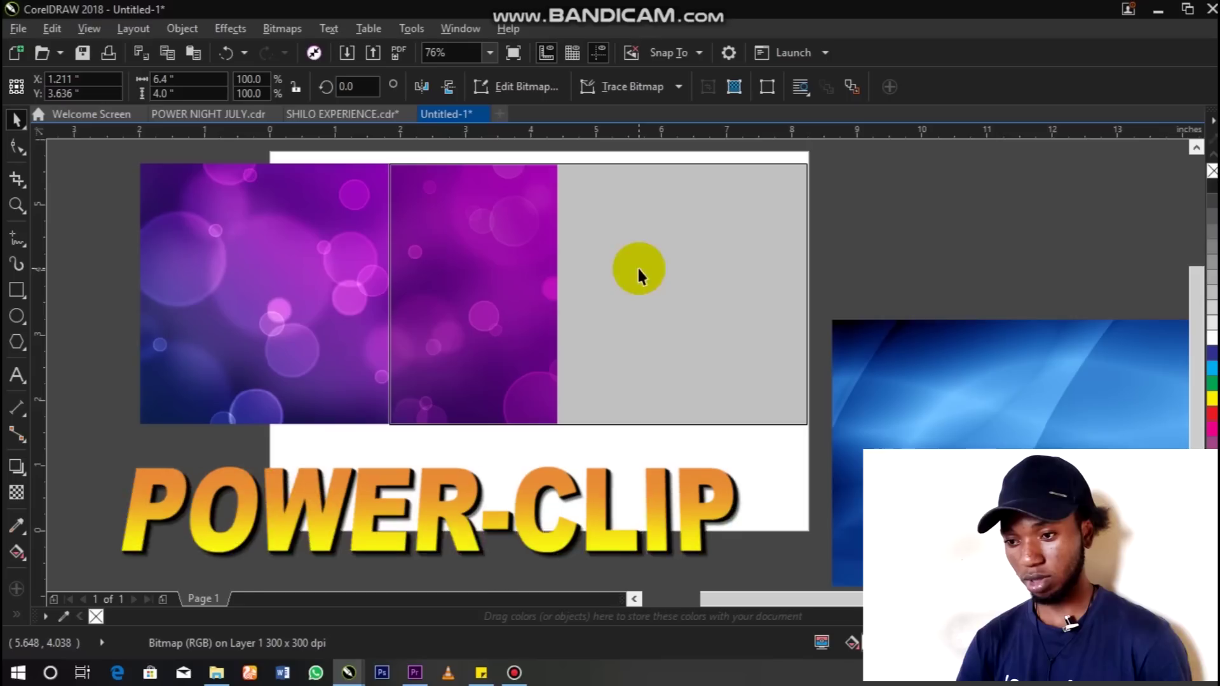
pyautogui.click(684, 335)
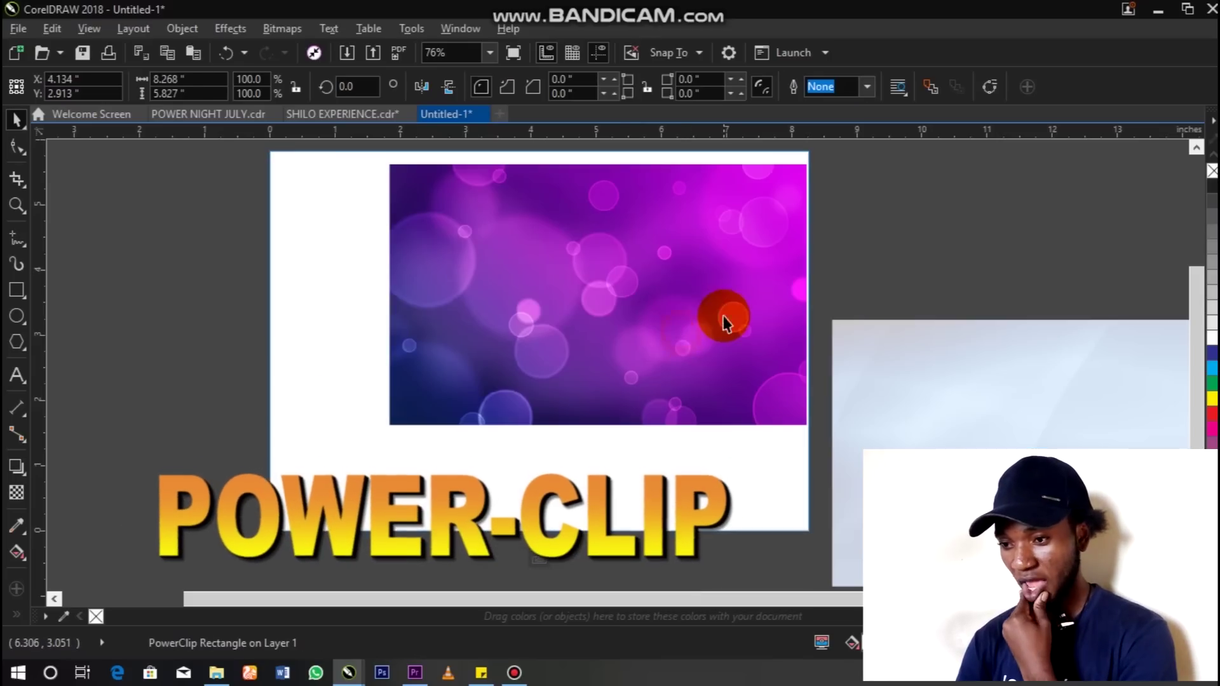
pyautogui.moveTo(682, 332); pyautogui.dragTo(563, 311)
pyautogui.moveTo(685, 406); pyautogui.dragTo(815, 472)
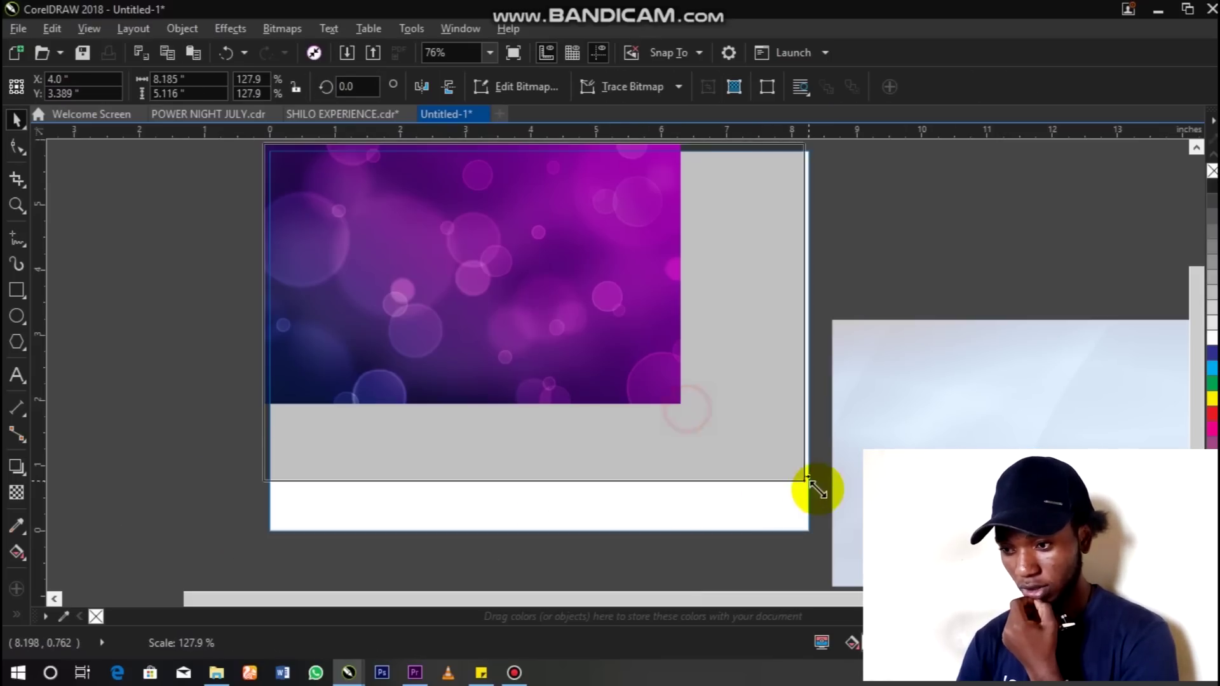
pyautogui.moveTo(699, 394); pyautogui.dragTo(690, 395)
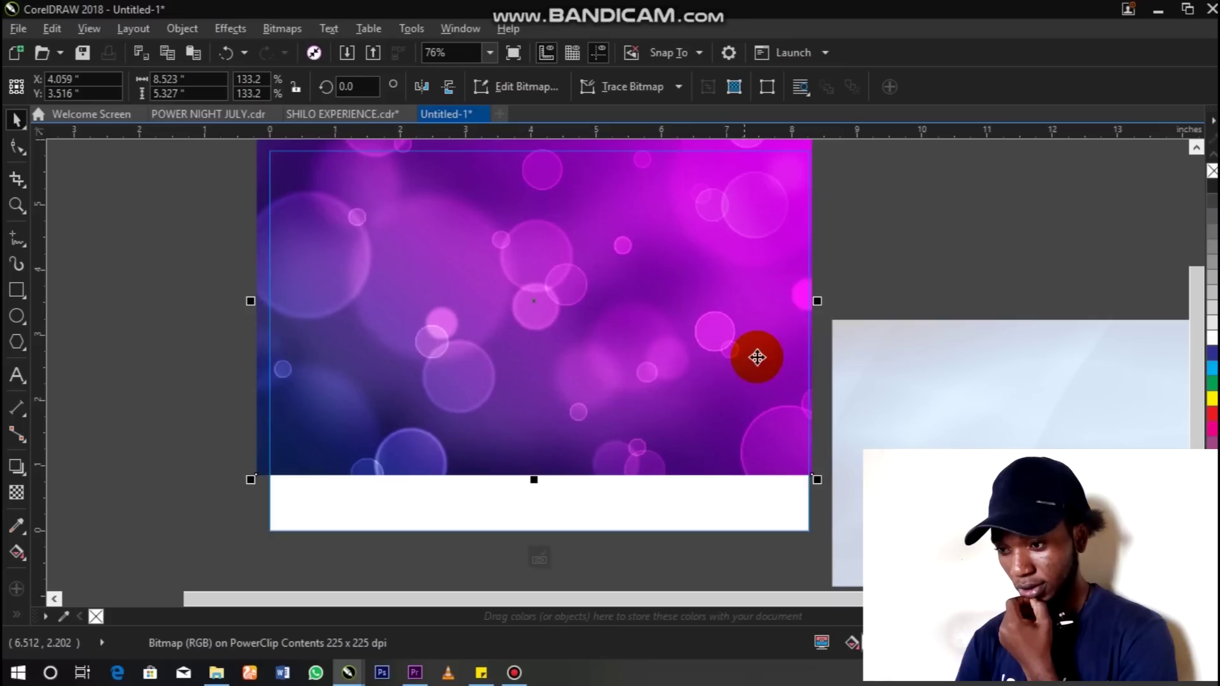
pyautogui.click(891, 267)
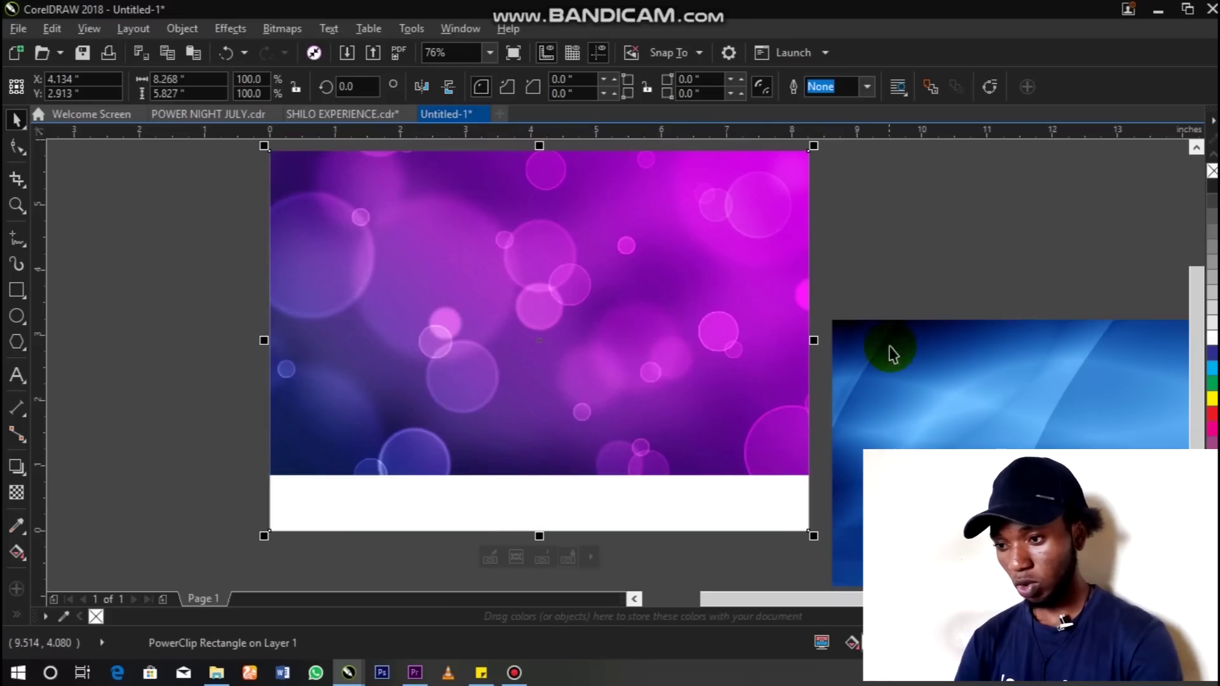
# - Place the blue image inside the frame, flip it vertically and enlarge it to full width
pyautogui.moveTo(891, 377)
pyautogui.mouseDown()
pyautogui.moveTo(703, 359)
pyautogui.moveTo(475, 419)
pyautogui.mouseUp()
pyautogui.click(734, 417)
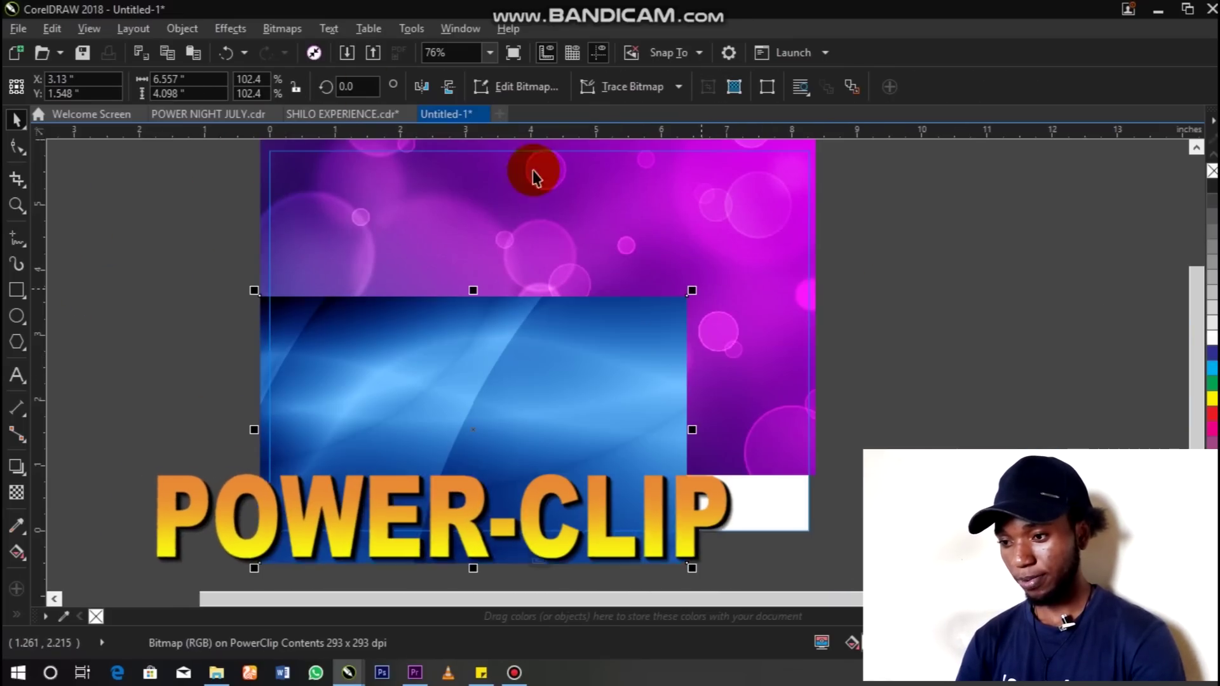
pyautogui.click(448, 87)
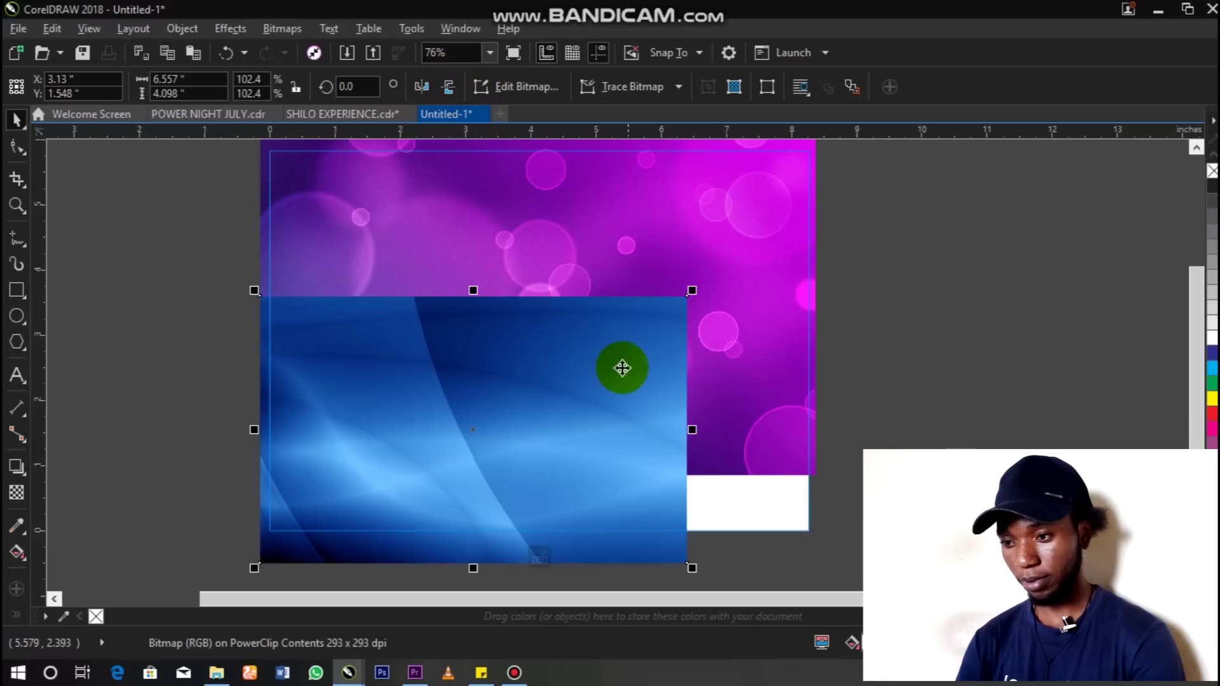
pyautogui.moveTo(689, 291); pyautogui.dragTo(817, 215)
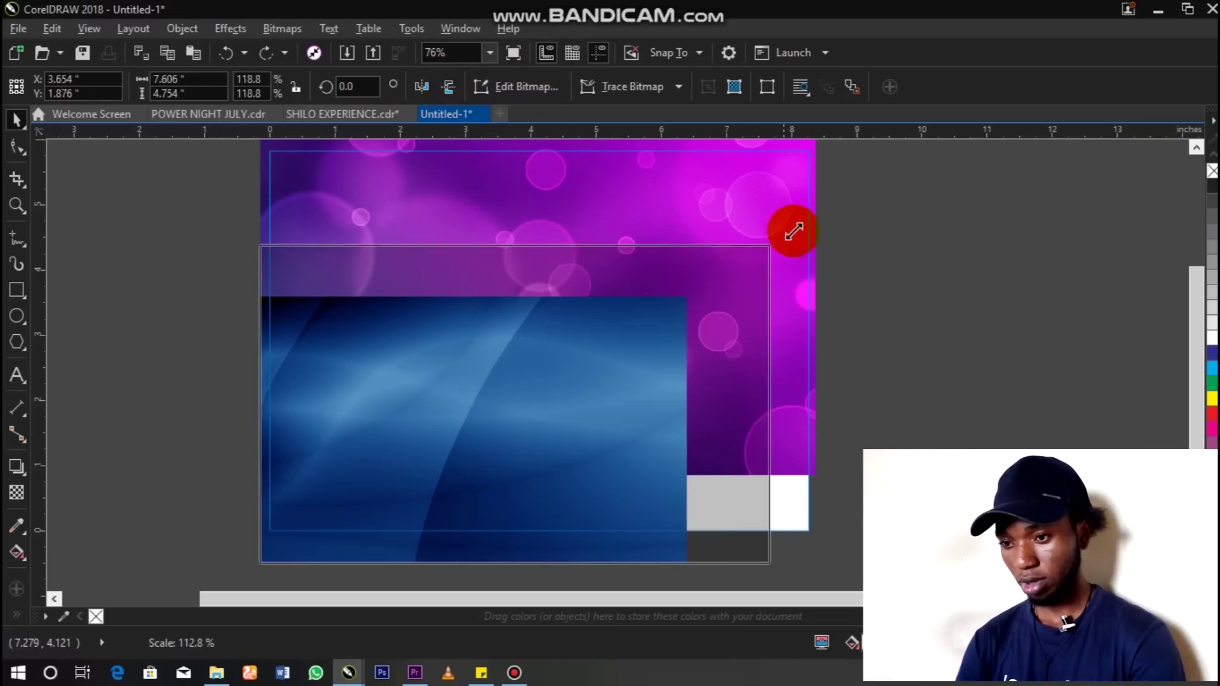
pyautogui.moveTo(726, 303); pyautogui.dragTo(720, 304)
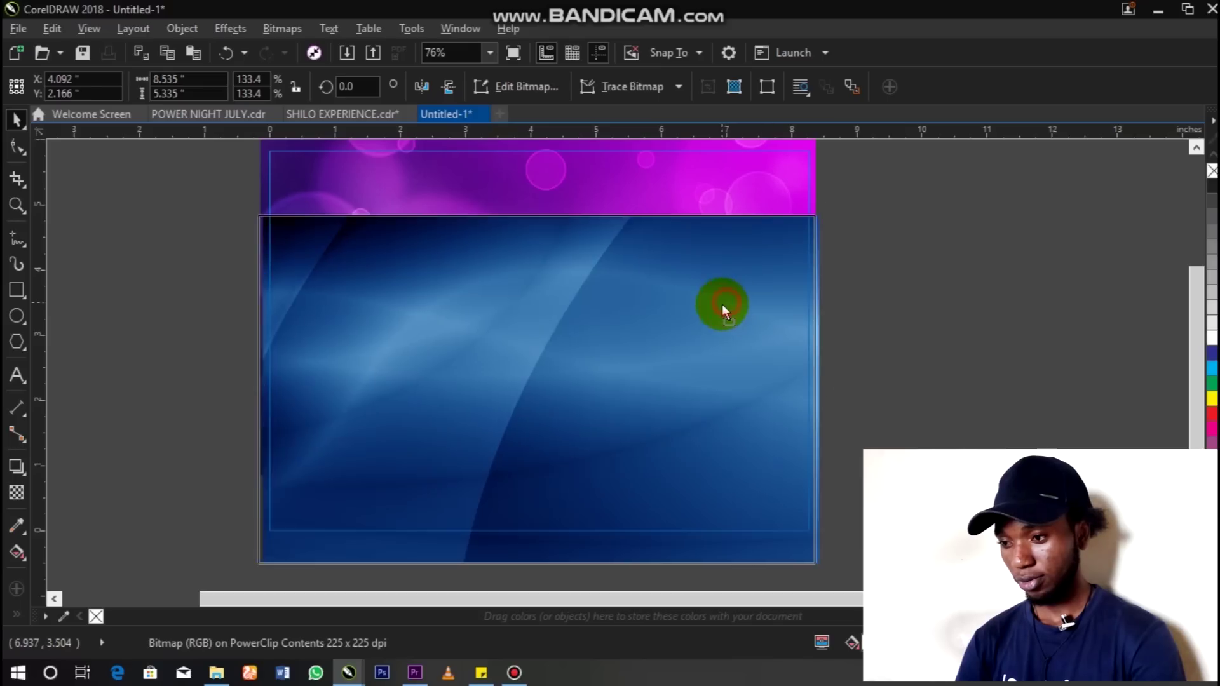
pyautogui.click(833, 305)
pyautogui.click(669, 303)
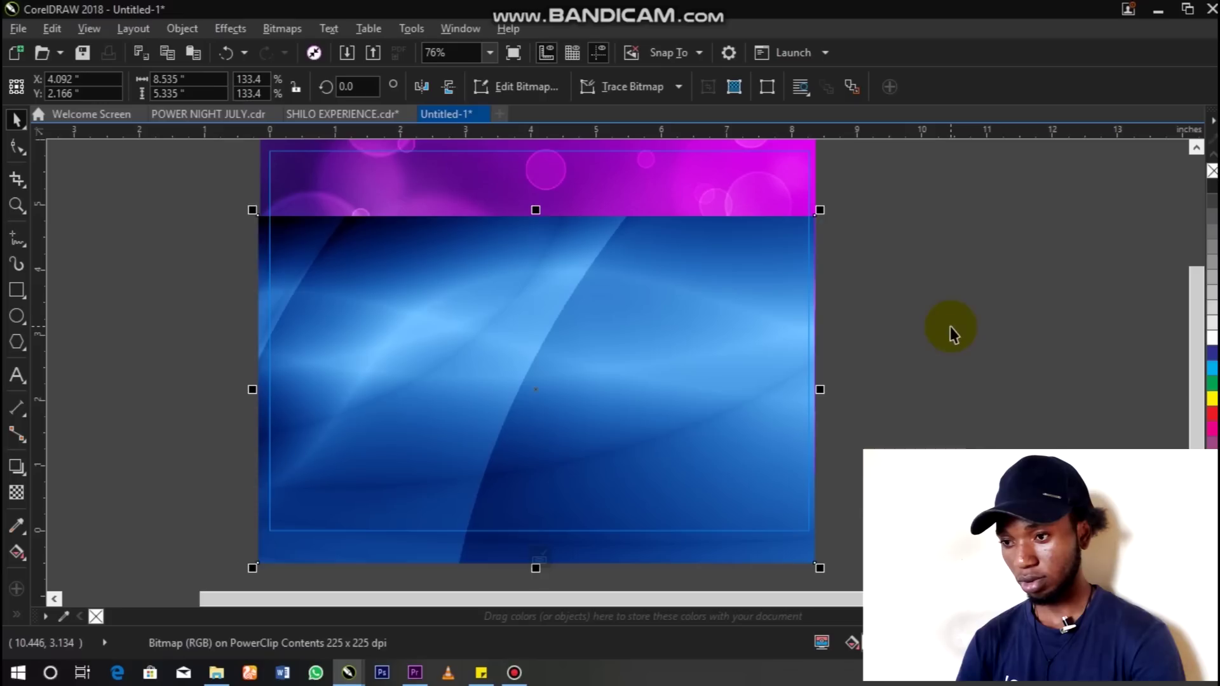
pyautogui.click(950, 327)
pyautogui.click(788, 296)
# - Deselect everything, activate the Transparency tool, then return to the Pick tool
pyautogui.click(859, 301)
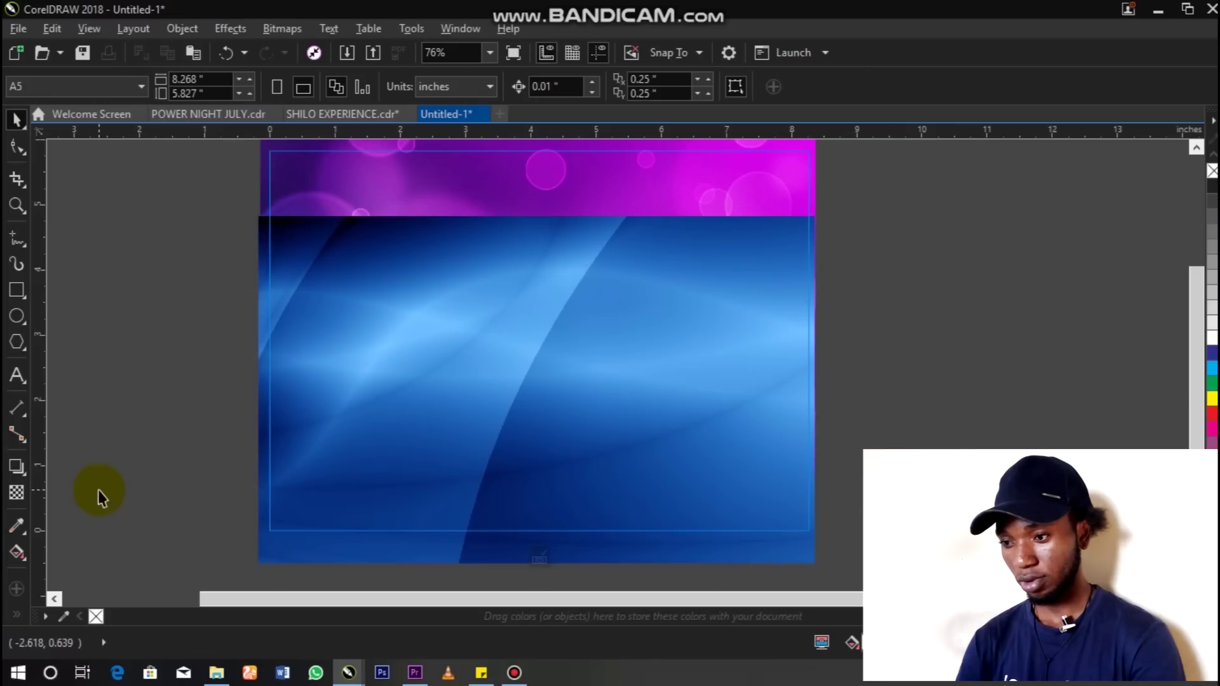
pyautogui.click(17, 493)
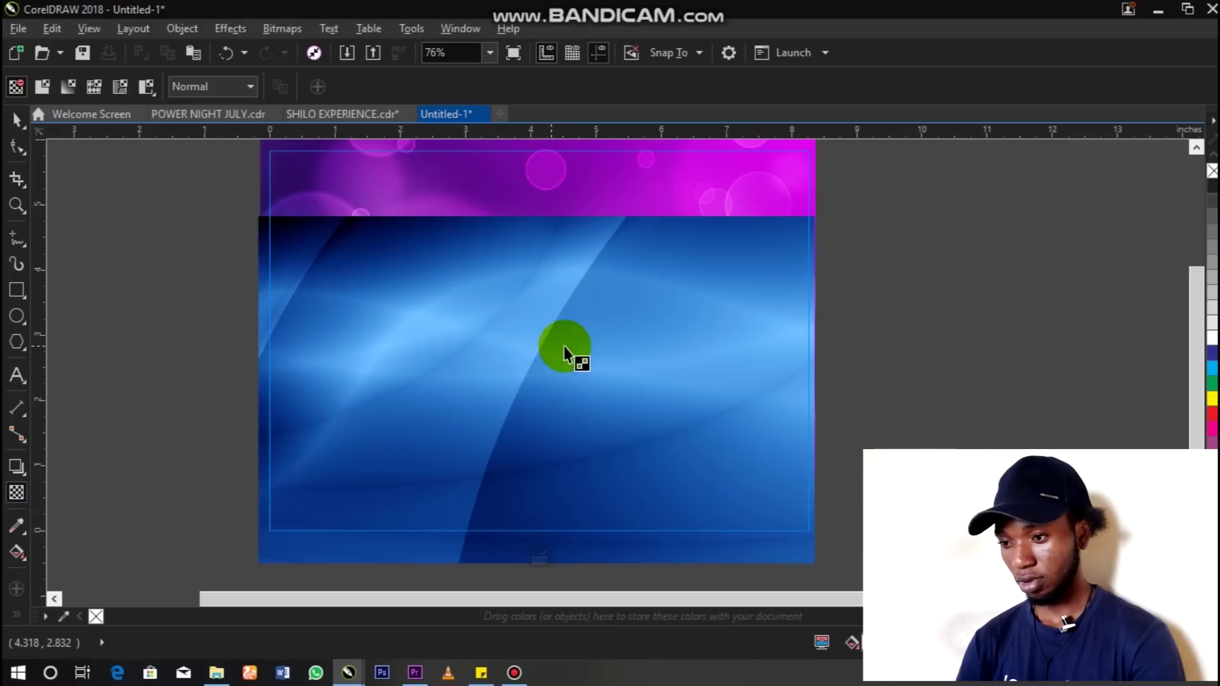
pyautogui.click(15, 118)
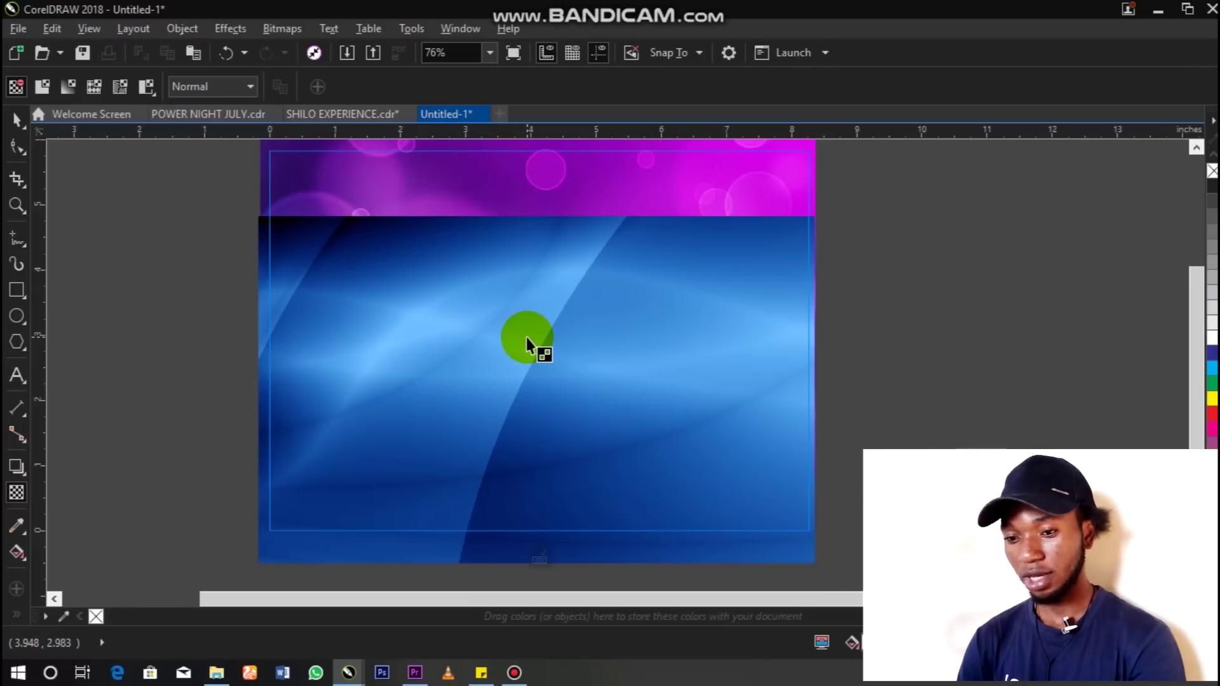
# - Apply an upward linear transparency to the blue image and fine-tune its start and end nodes
pyautogui.moveTo(526, 337); pyautogui.dragTo(526, 237)
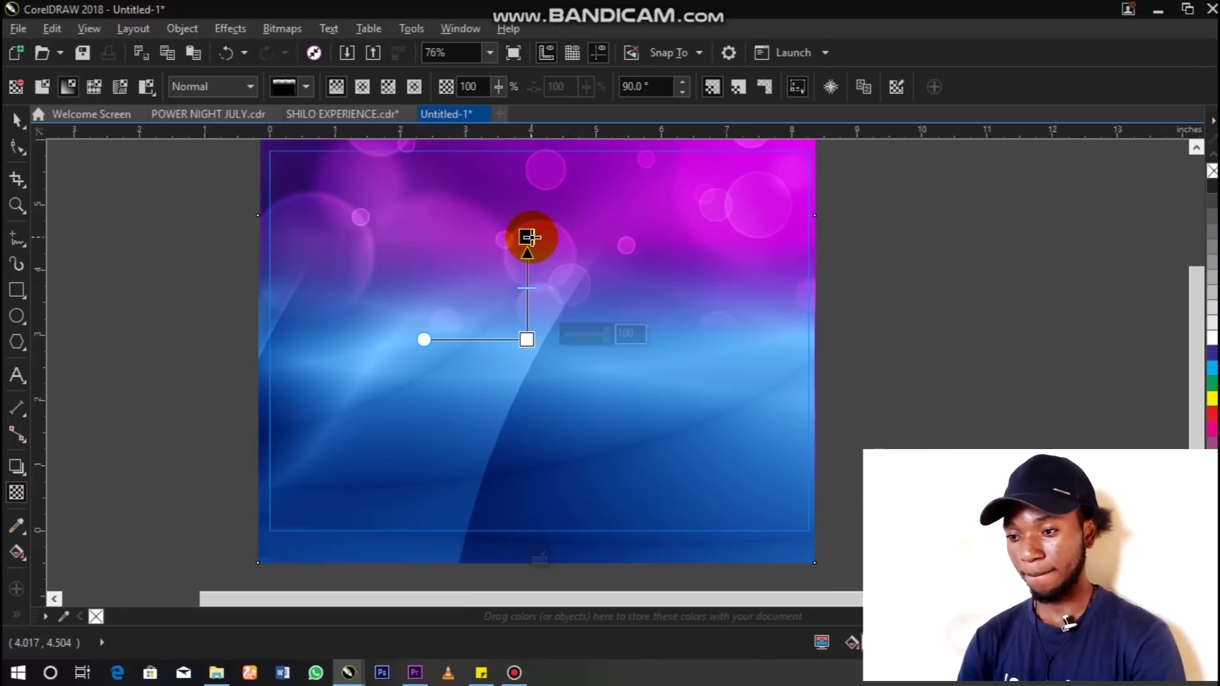
pyautogui.moveTo(526, 339); pyautogui.dragTo(526, 410)
pyautogui.click(526, 236)
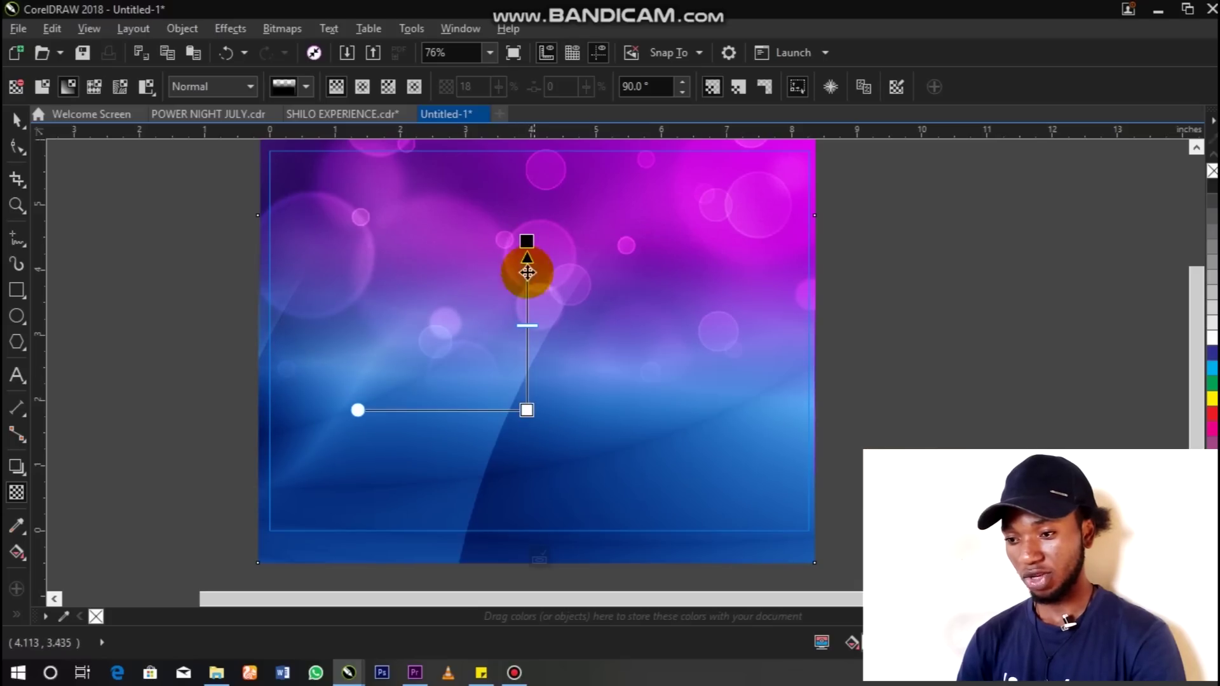
pyautogui.moveTo(527, 240); pyautogui.dragTo(527, 251)
pyautogui.click(526, 411)
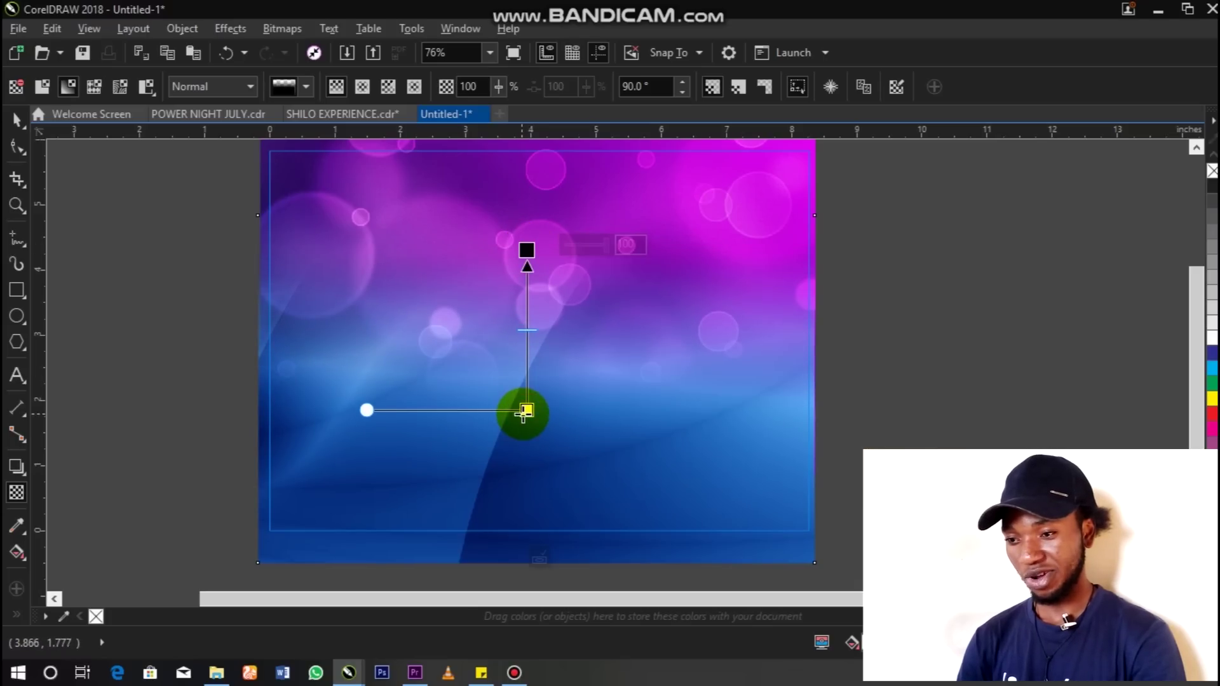
pyautogui.moveTo(526, 411); pyautogui.dragTo(527, 423)
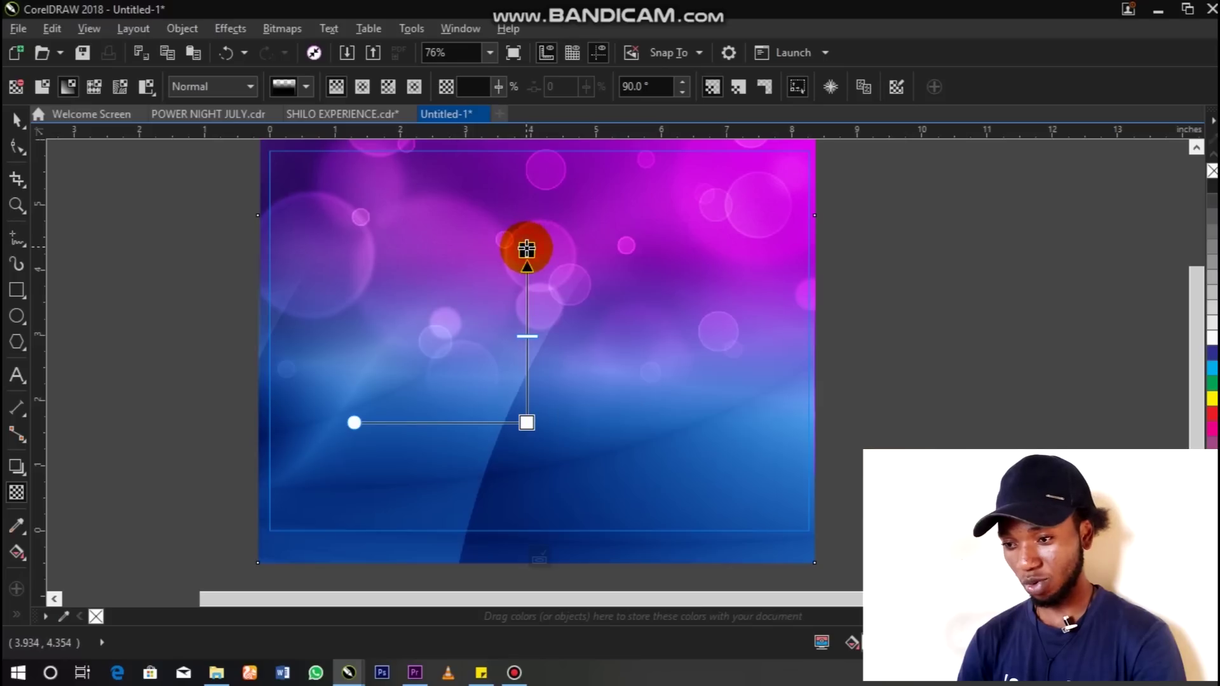
# - Finish the transparency edit and undo once to show the artwork clipped to the page
pyautogui.press('space')
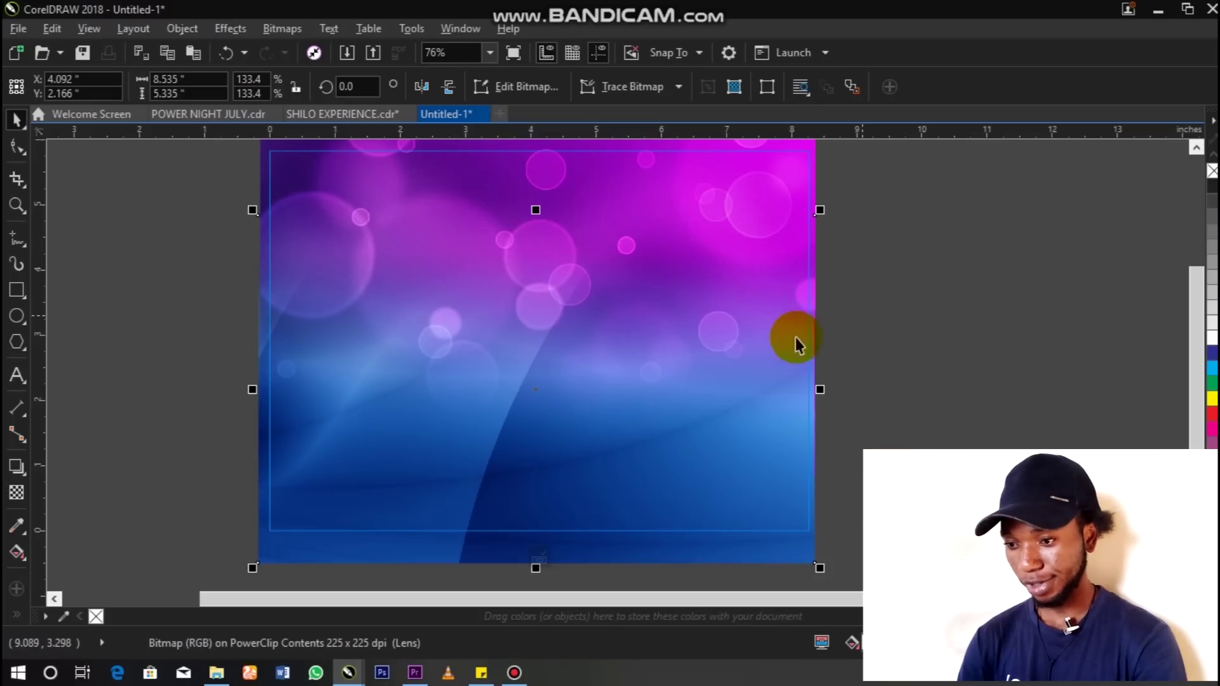
pyautogui.click(926, 353)
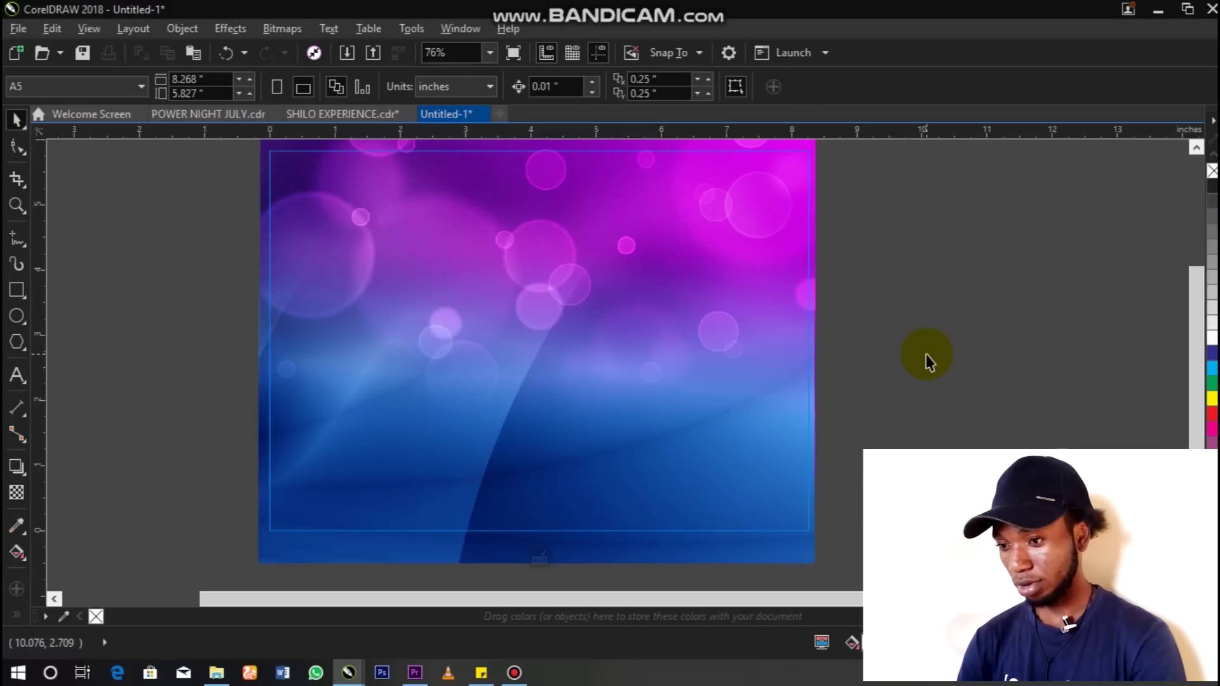
pyautogui.hotkey('ctrl', 'z')
pyautogui.press('Escape')
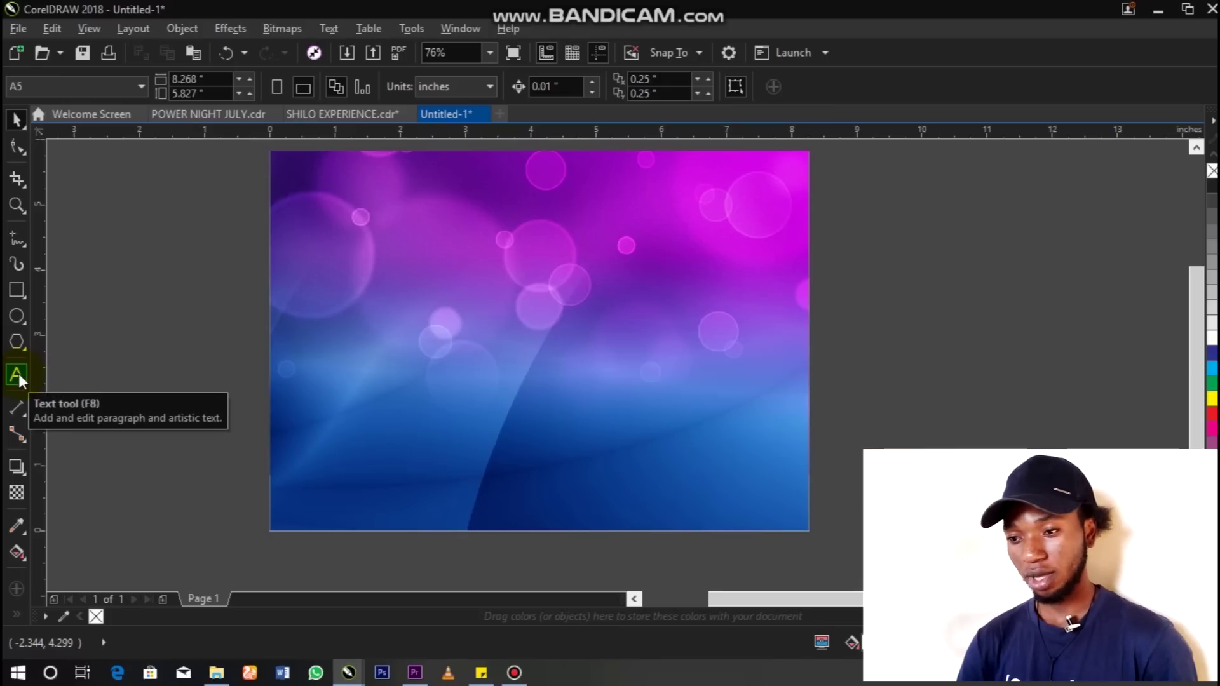
# - Add the text 'BLEND BACKGROUND' across the lower middle of the flyer
pyautogui.click(18, 373)
pyautogui.click(397, 426)
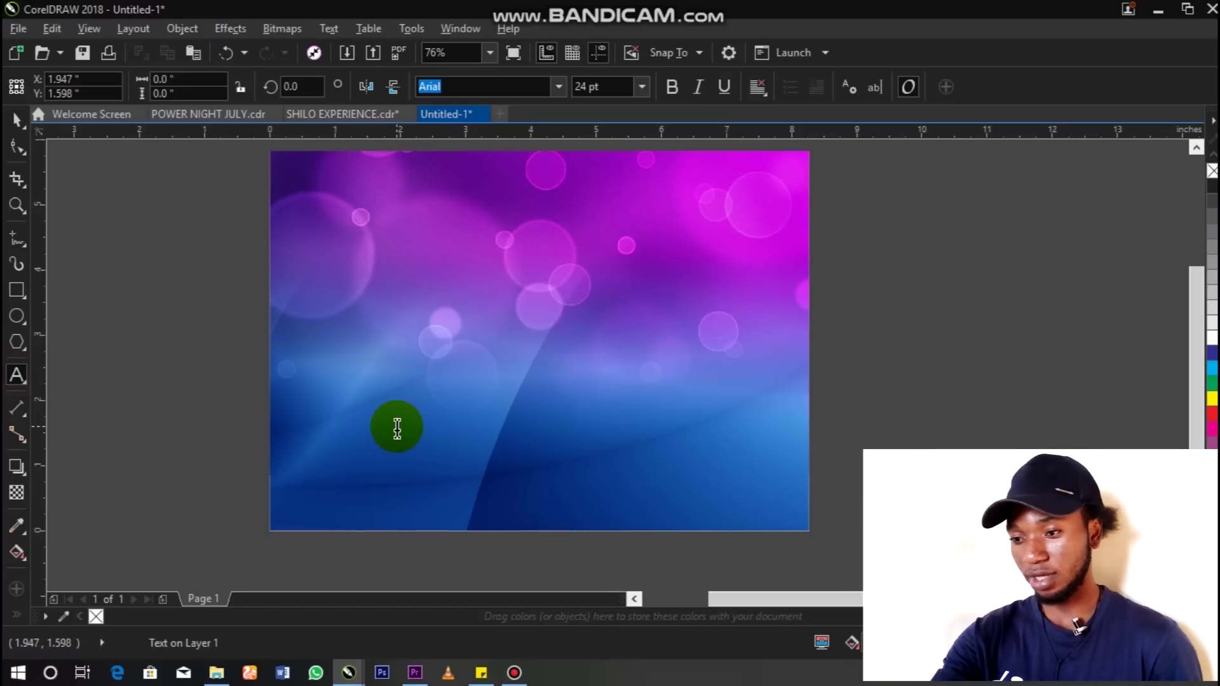
pyautogui.write('BLEND IMAGE')
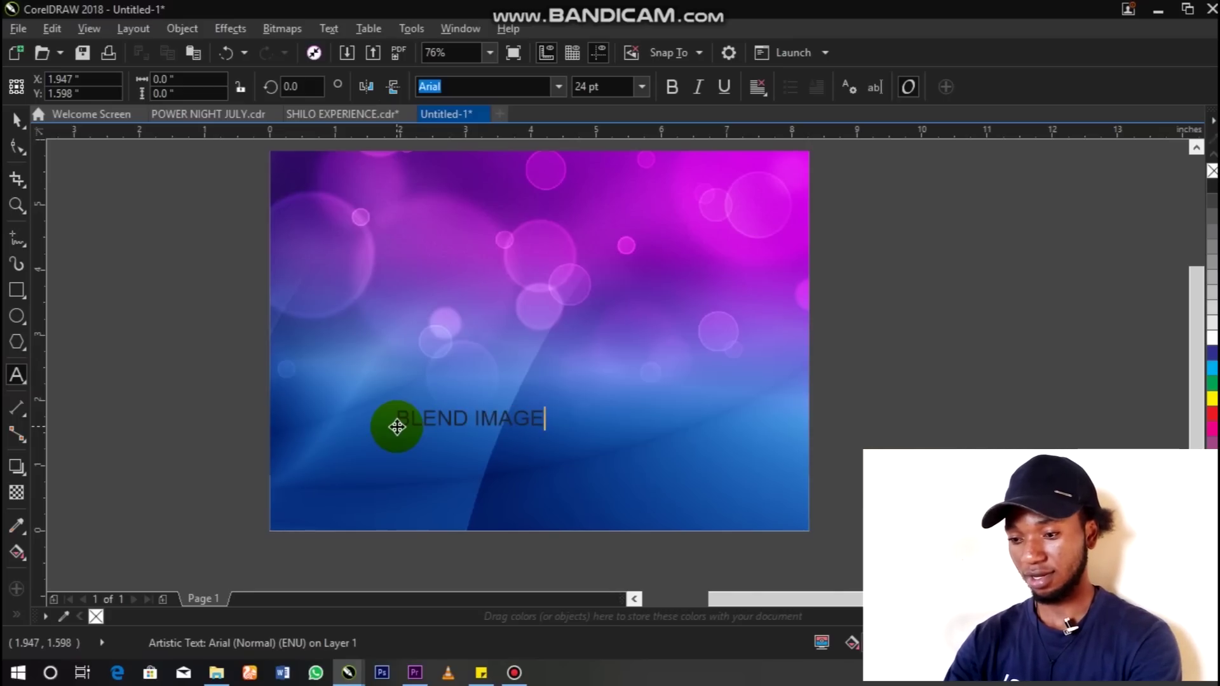
pyautogui.hotkey('ctrl', 'space')
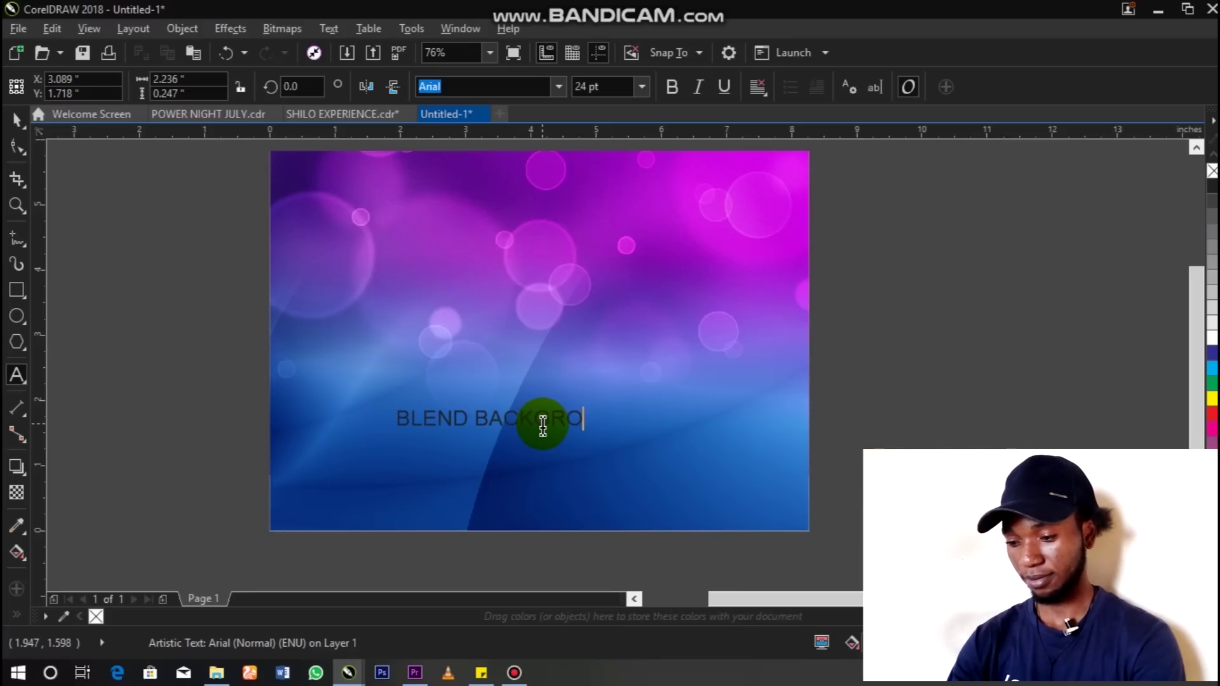
pyautogui.hotkey('ctrl', 'space')
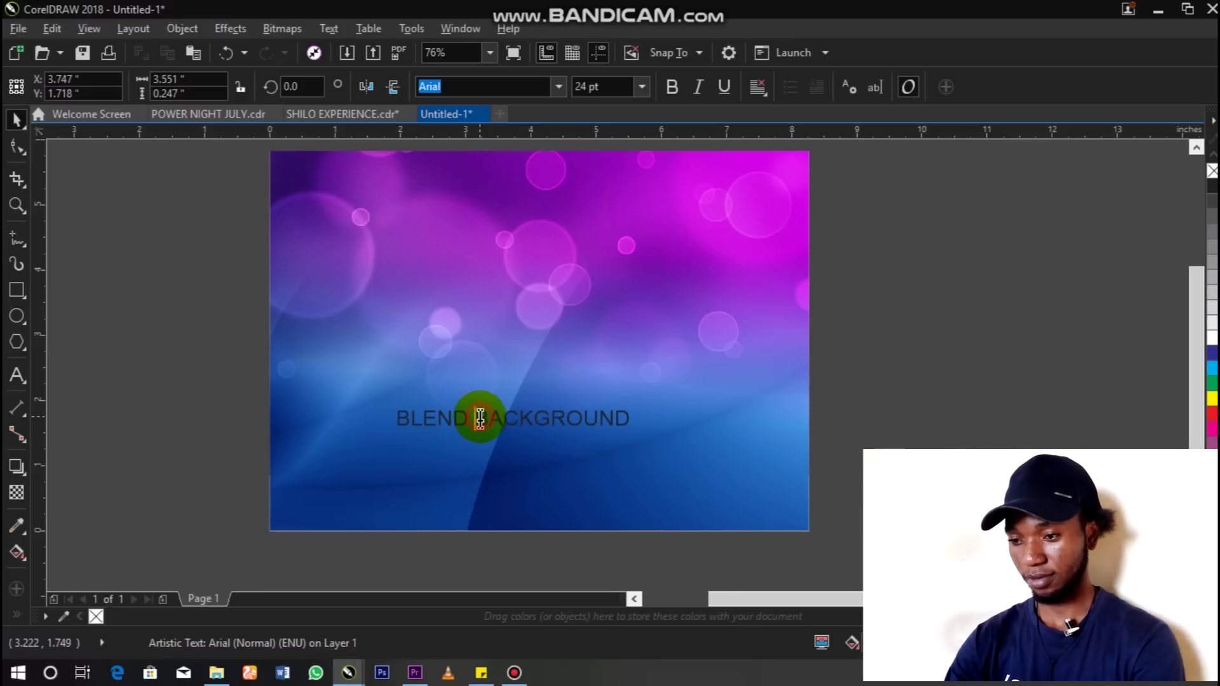
# - Break the heading so BACKGROUND sits on a second line, and enlarge it
pyautogui.click(480, 418)
pyautogui.press('Return')
pyautogui.hotkey('ctrl', 'space')
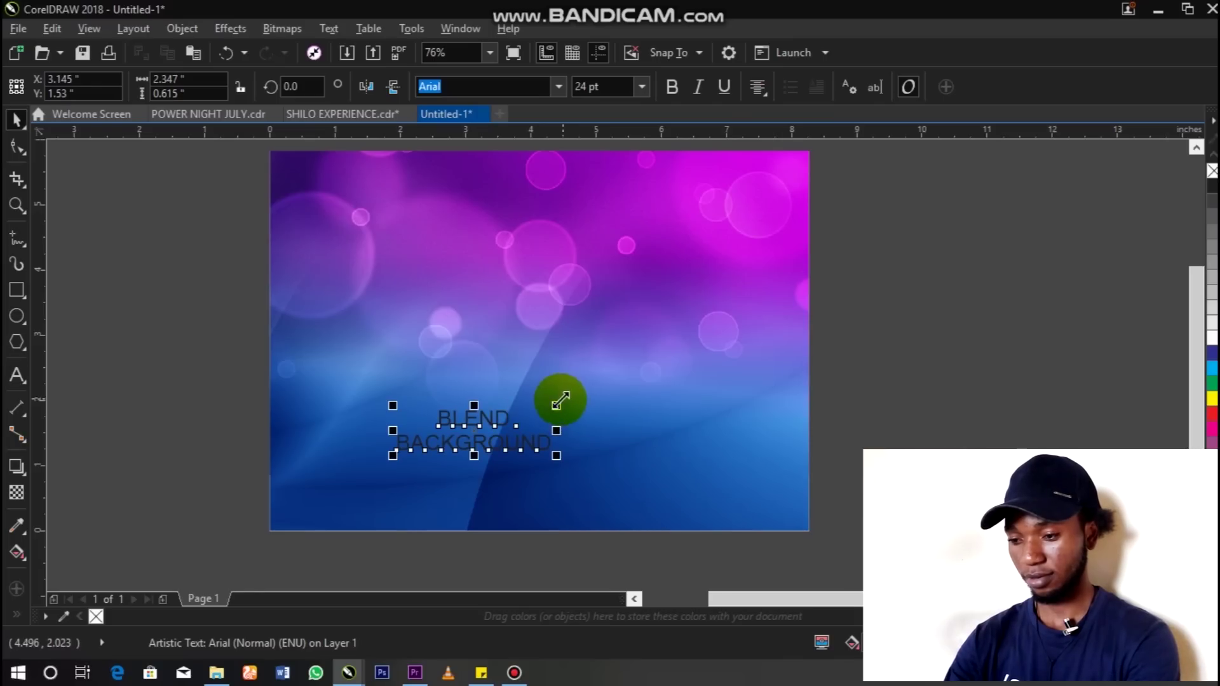
pyautogui.moveTo(556, 404)
pyautogui.mouseDown()
pyautogui.moveTo(670, 355)
pyautogui.moveTo(622, 291)
pyautogui.mouseUp()
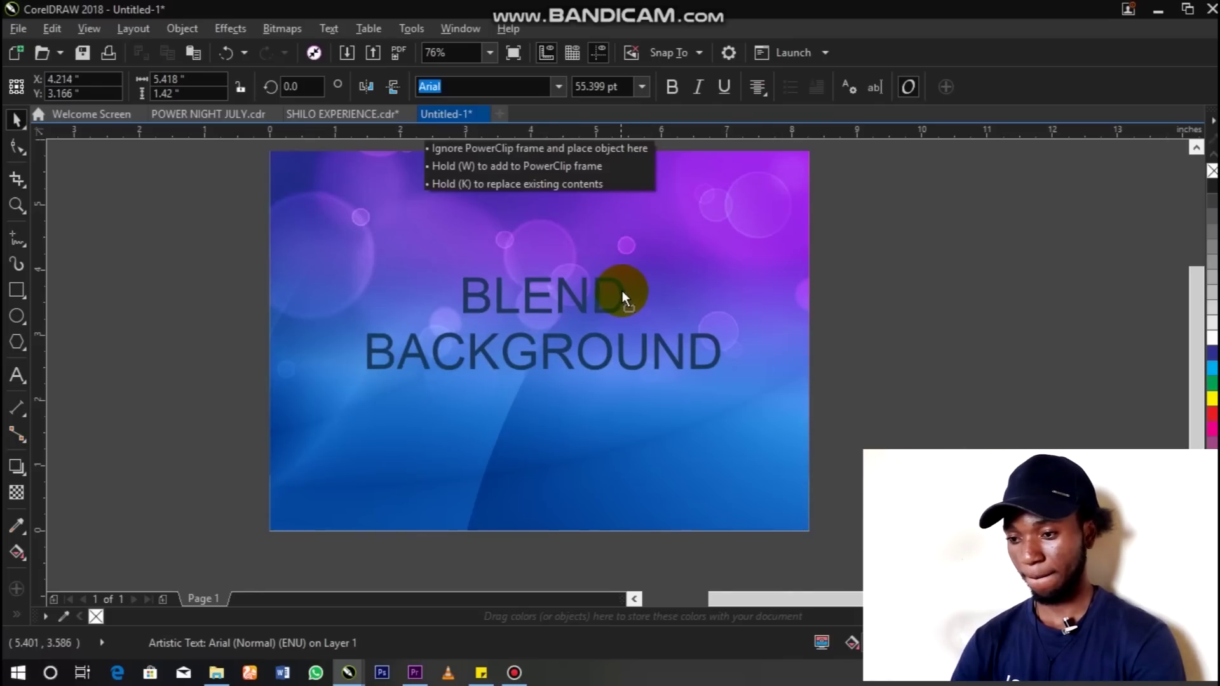
# - Make the heading bold and white, then shrink it slightly, centred on the page
pyautogui.click(673, 87)
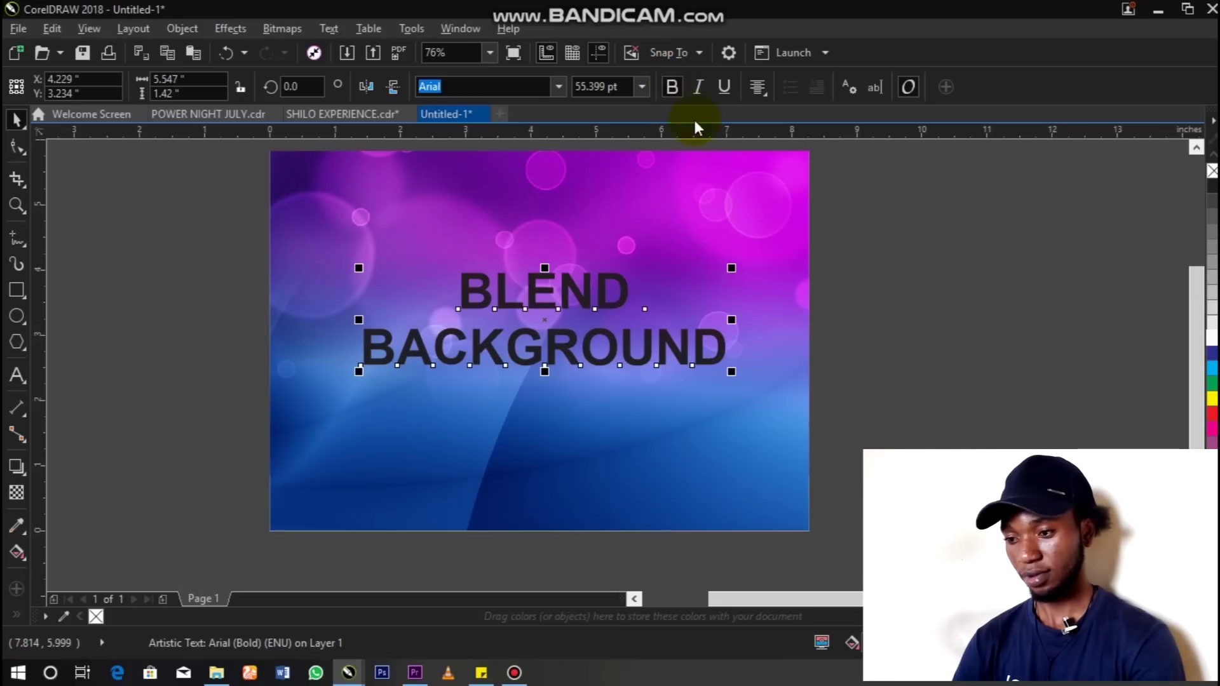
pyautogui.click(1211, 339)
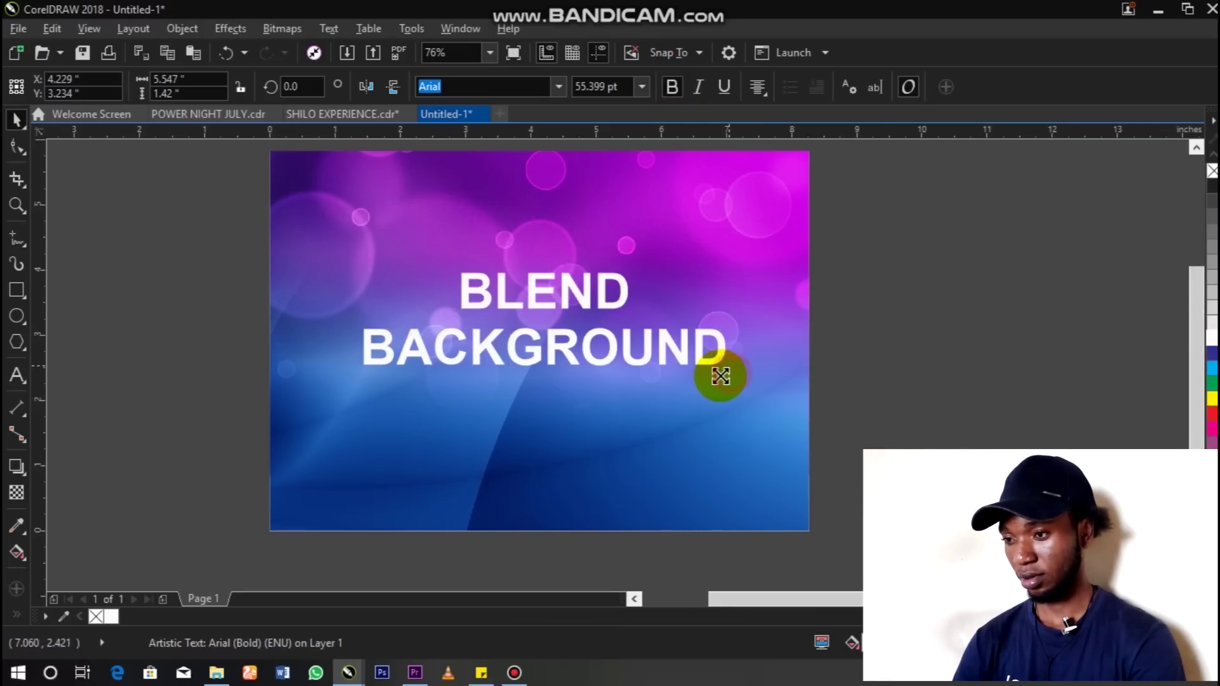
pyautogui.moveTo(730, 370); pyautogui.dragTo(729, 393)
pyautogui.hotkey('ctrl', 'a')
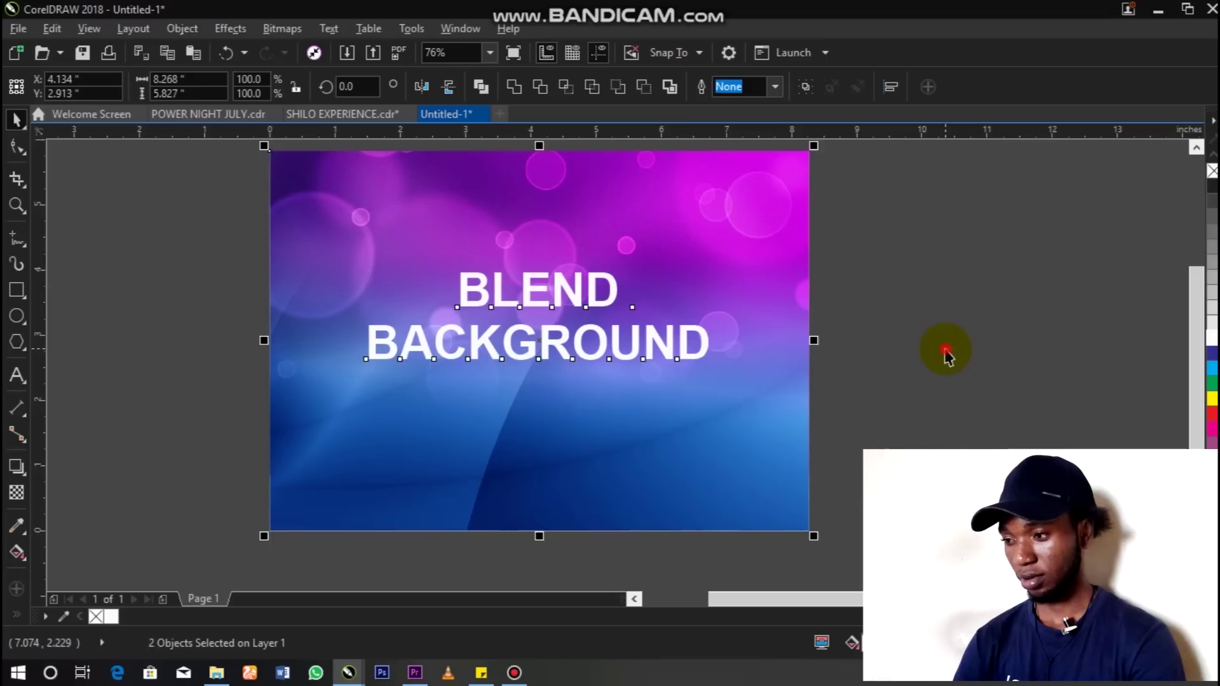
pyautogui.click(944, 351)
pyautogui.click(710, 353)
pyautogui.moveTo(713, 364); pyautogui.dragTo(681, 380)
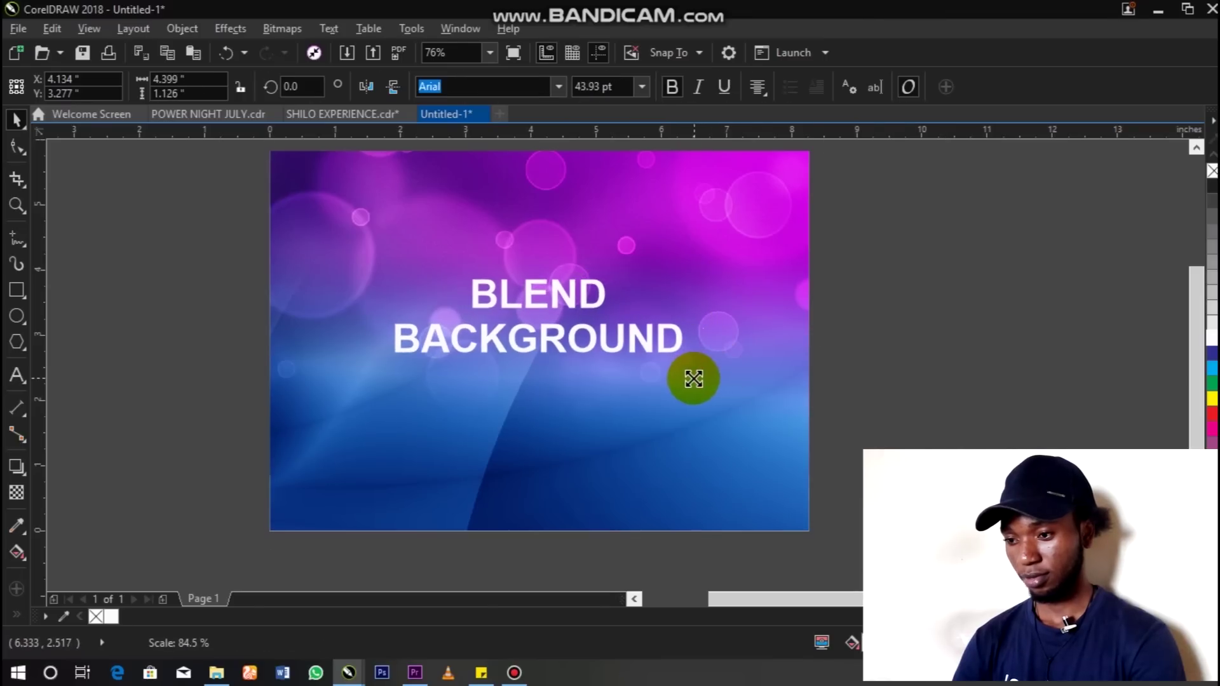
pyautogui.click(912, 355)
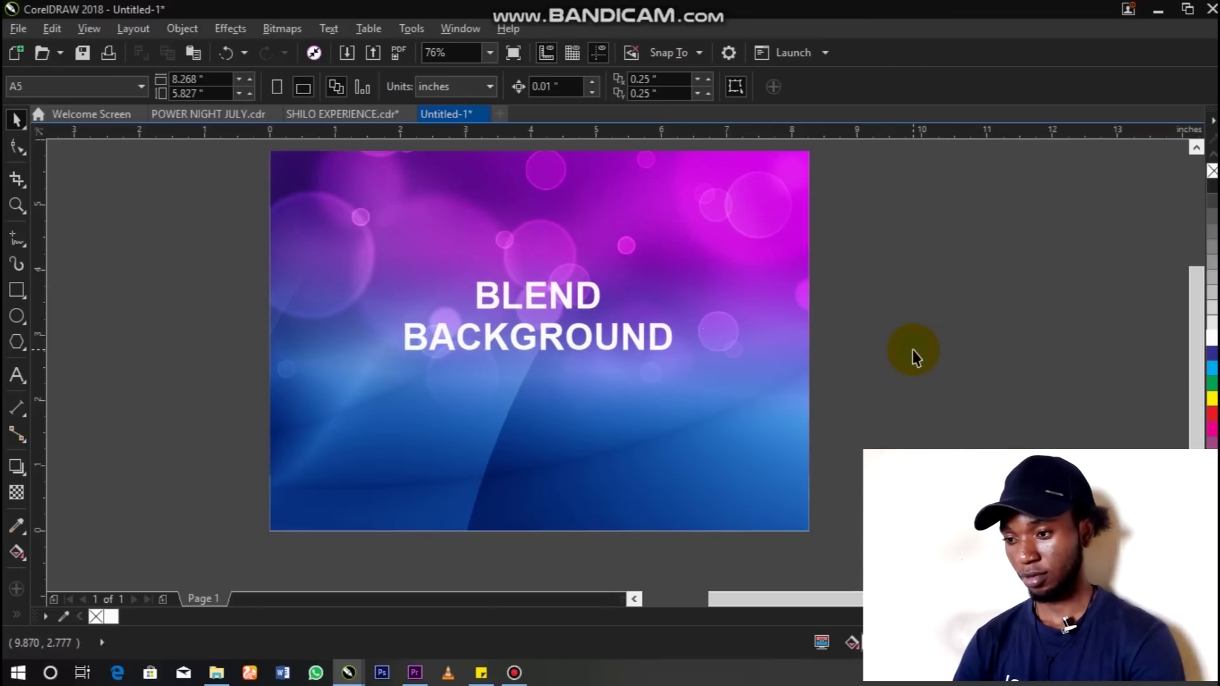
pyautogui.scroll(1, 912, 355)
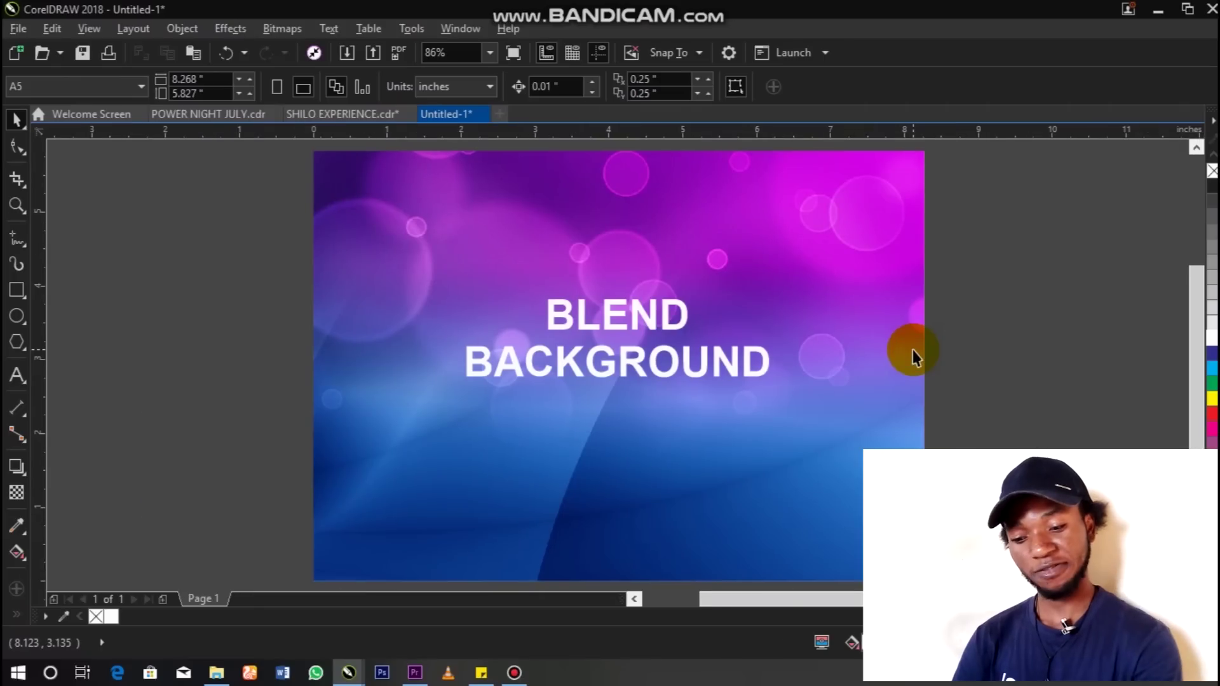
pyautogui.scroll(-1, 912, 351)
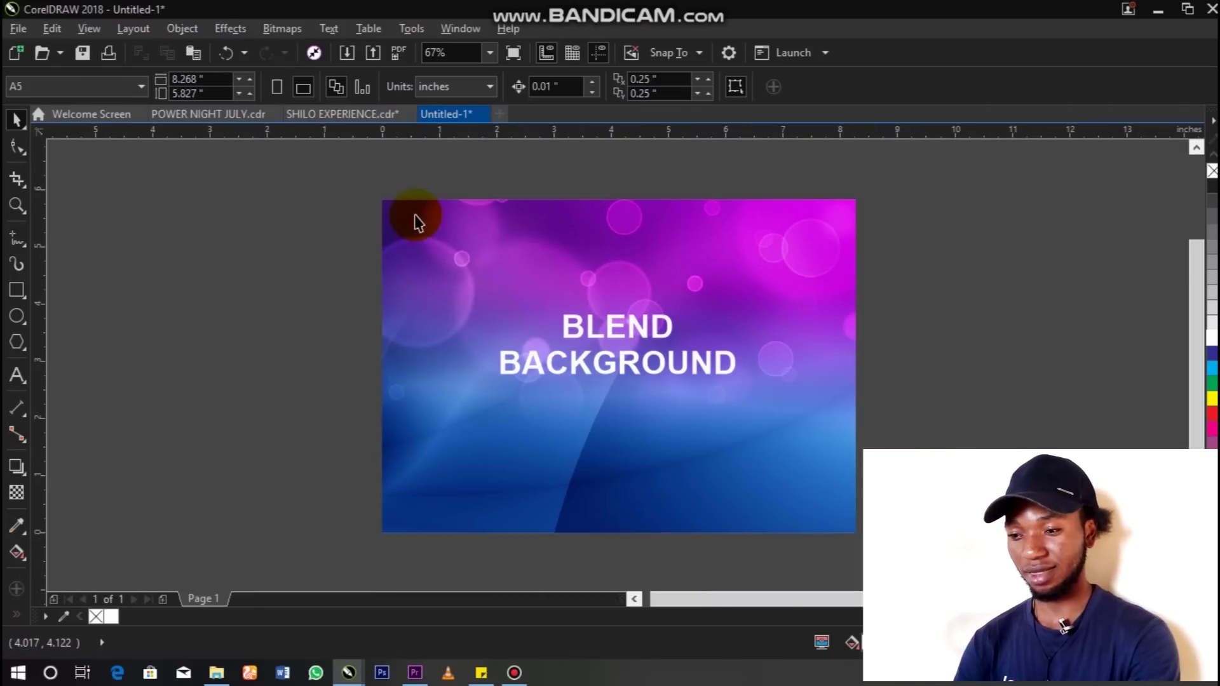
pyautogui.press('z')
pyautogui.moveTo(352, 188); pyautogui.dragTo(904, 559)
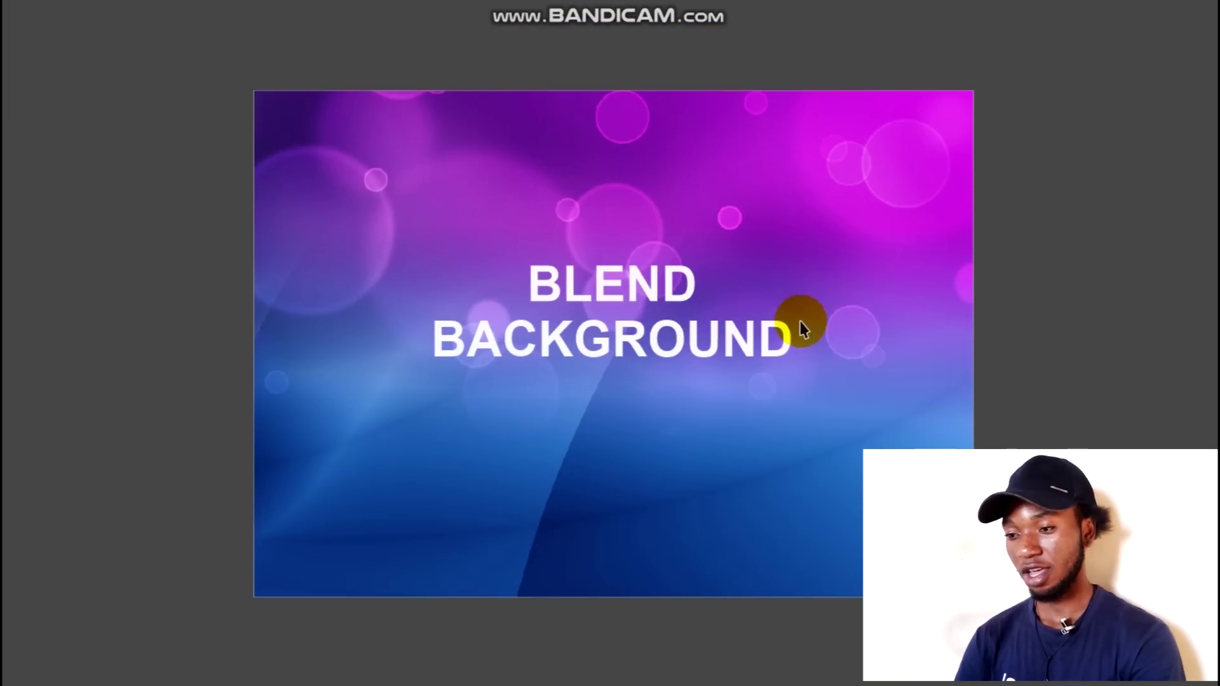
pyautogui.press('Escape')
pyautogui.scroll(-1, 808, 324)
pyautogui.press('z')
pyautogui.moveTo(356, 189); pyautogui.dragTo(904, 563)
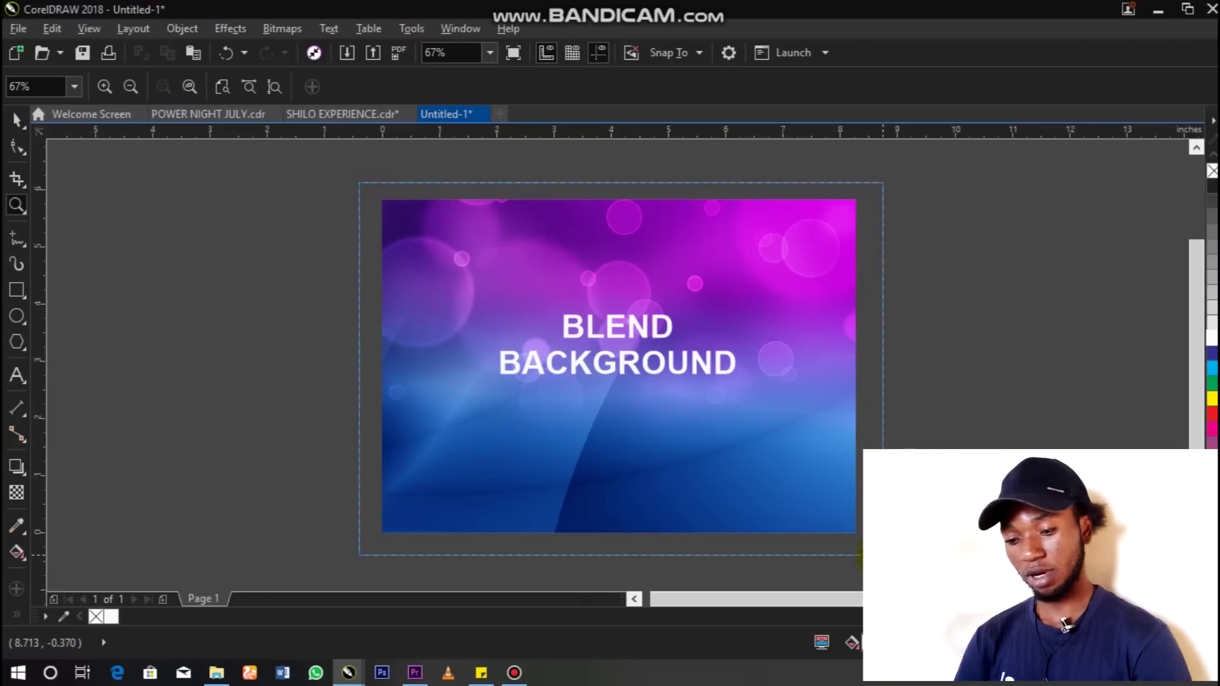
pyautogui.press('space')
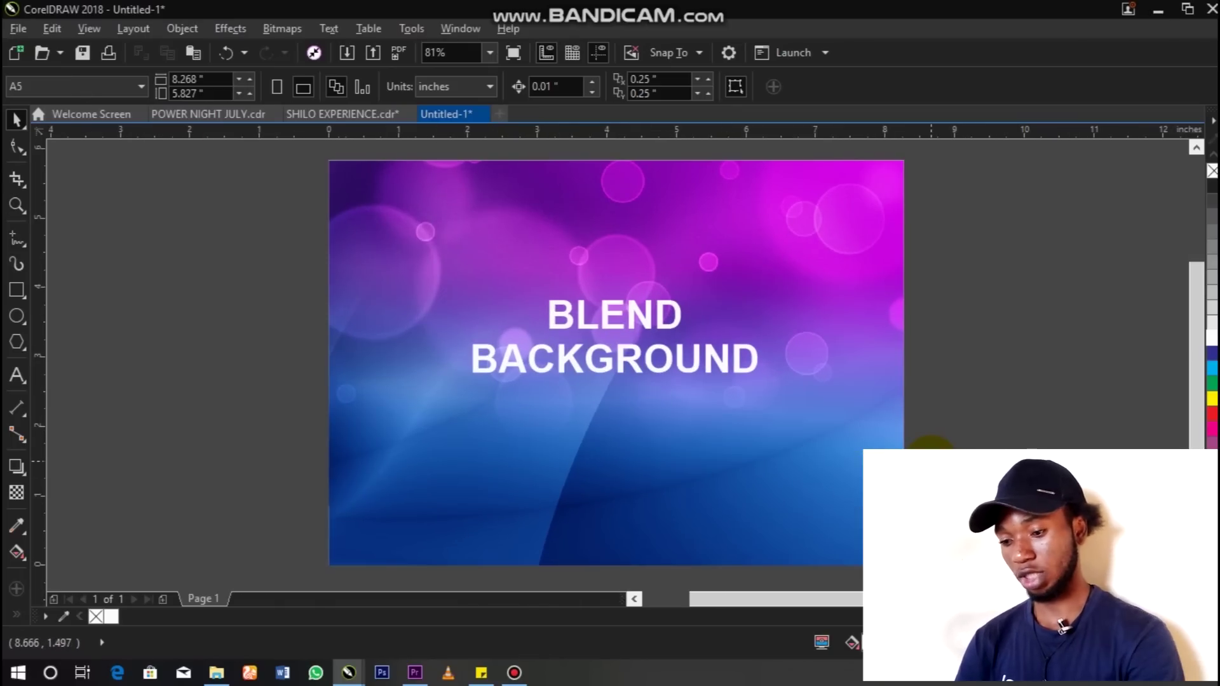